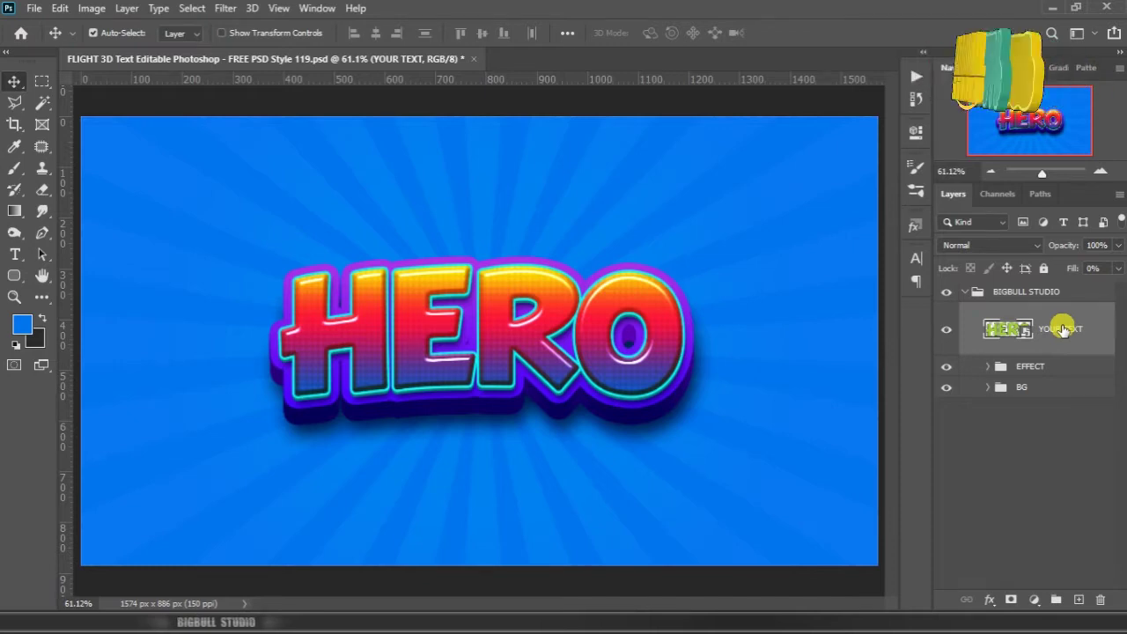
- Open the contents of the YOUR TEXT smart object and the Text word-list file in Notepad
right_click(1063, 329)
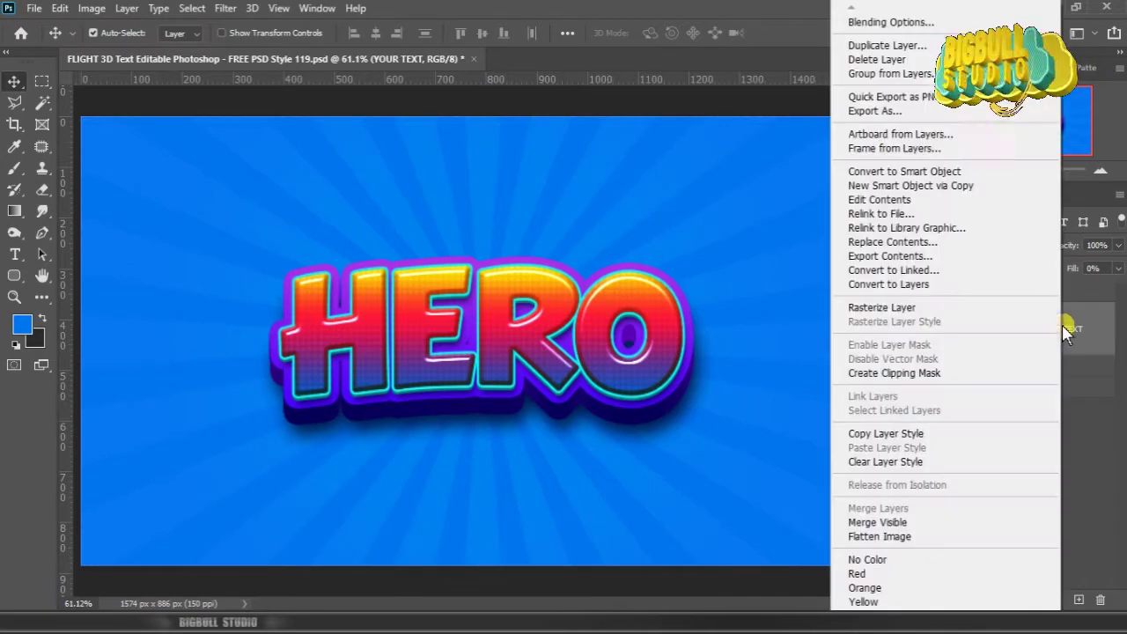
left_click(955, 202)
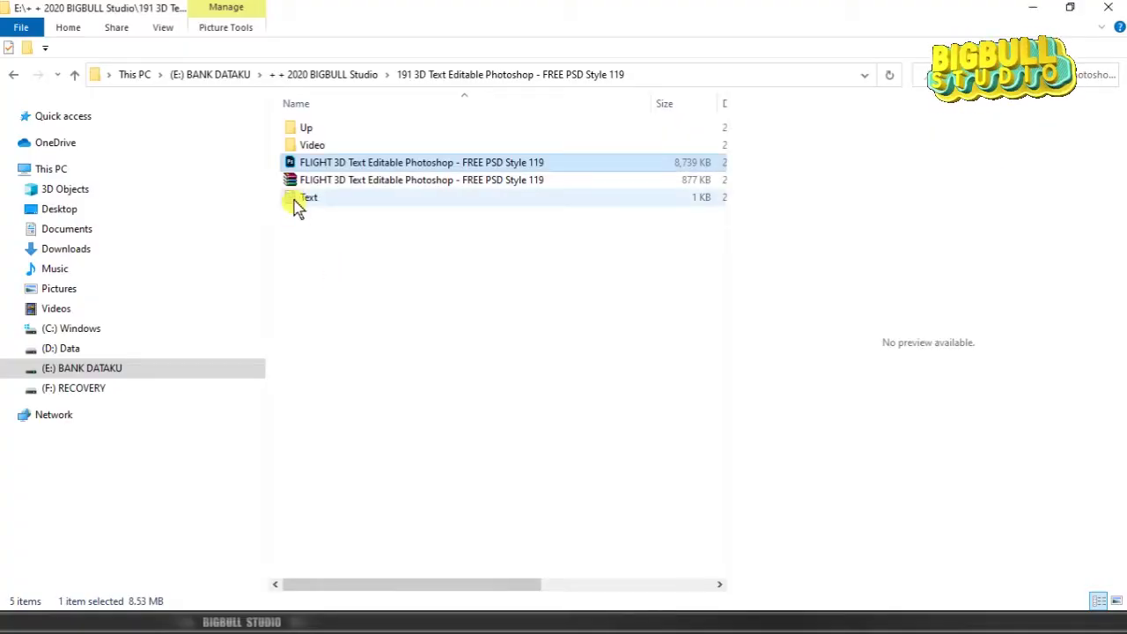
double_click(299, 199)
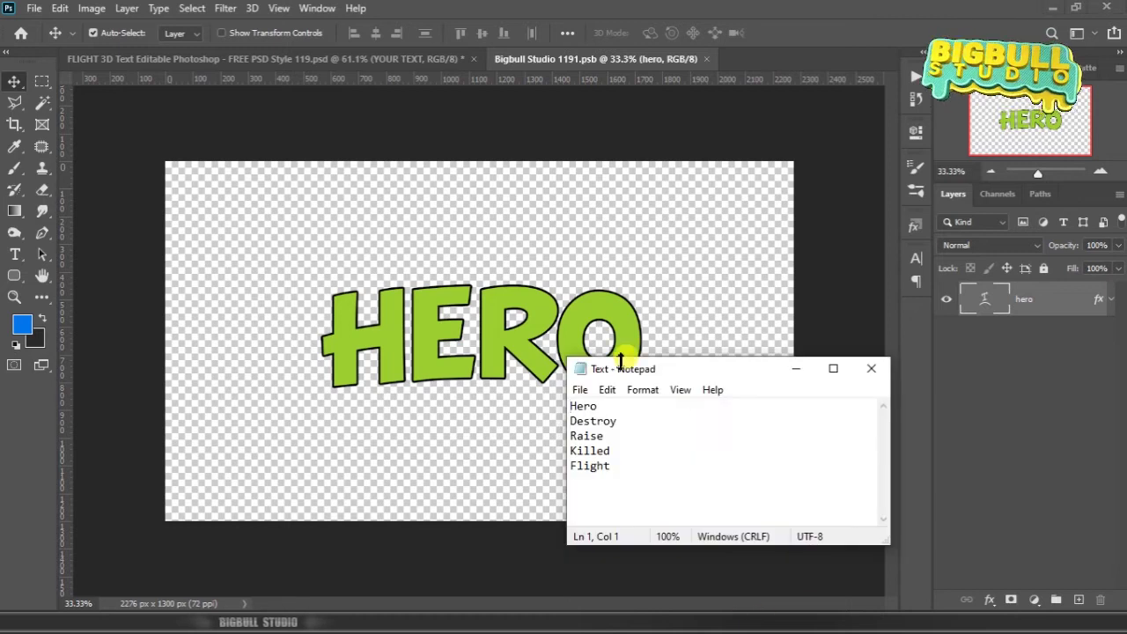
- Move the Notepad word list clear of the artwork and copy the word "Destroy" from it
left_click_drag(619, 368, 907, 426)
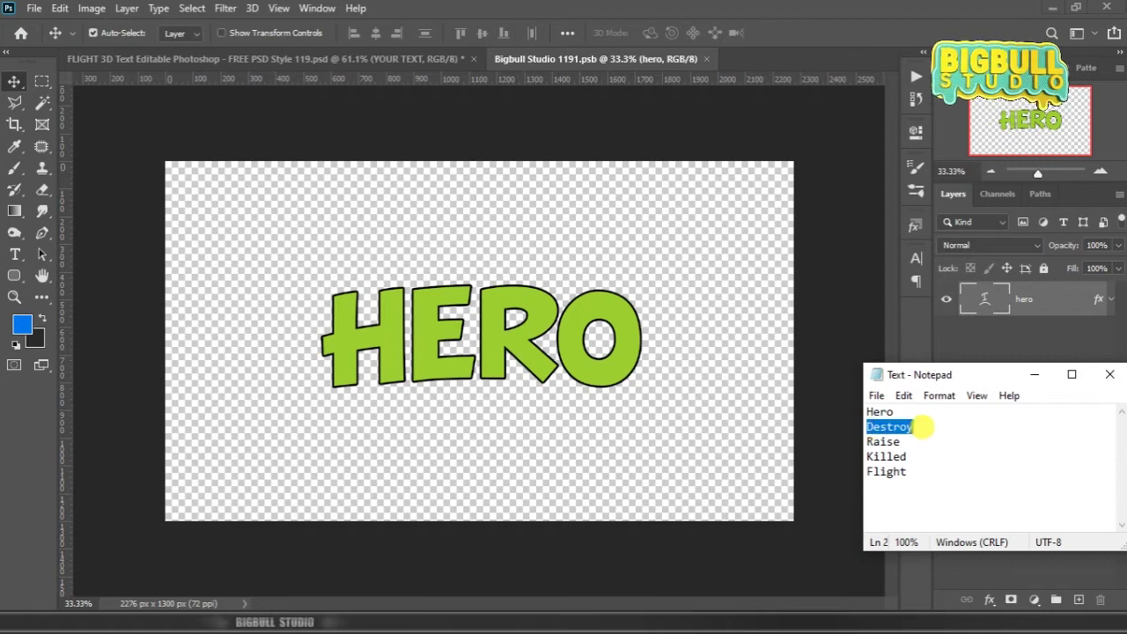
right_click(913, 426)
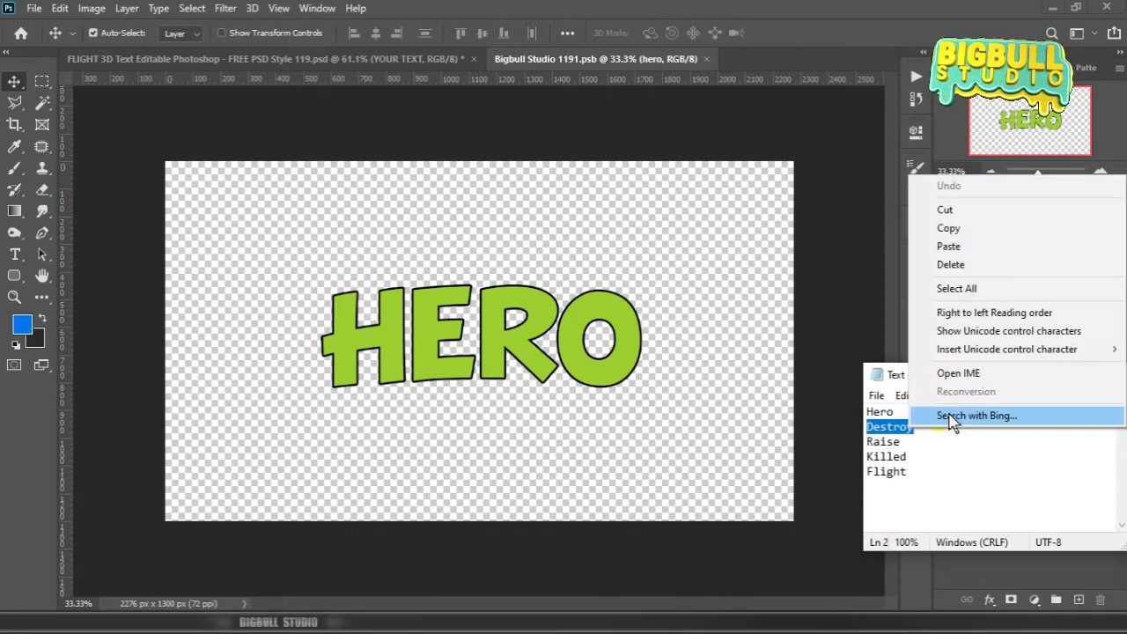
left_click(997, 233)
- Replace the wording of the hero text layer with the copied word "Destroy" in Photoshop
left_click(985, 300)
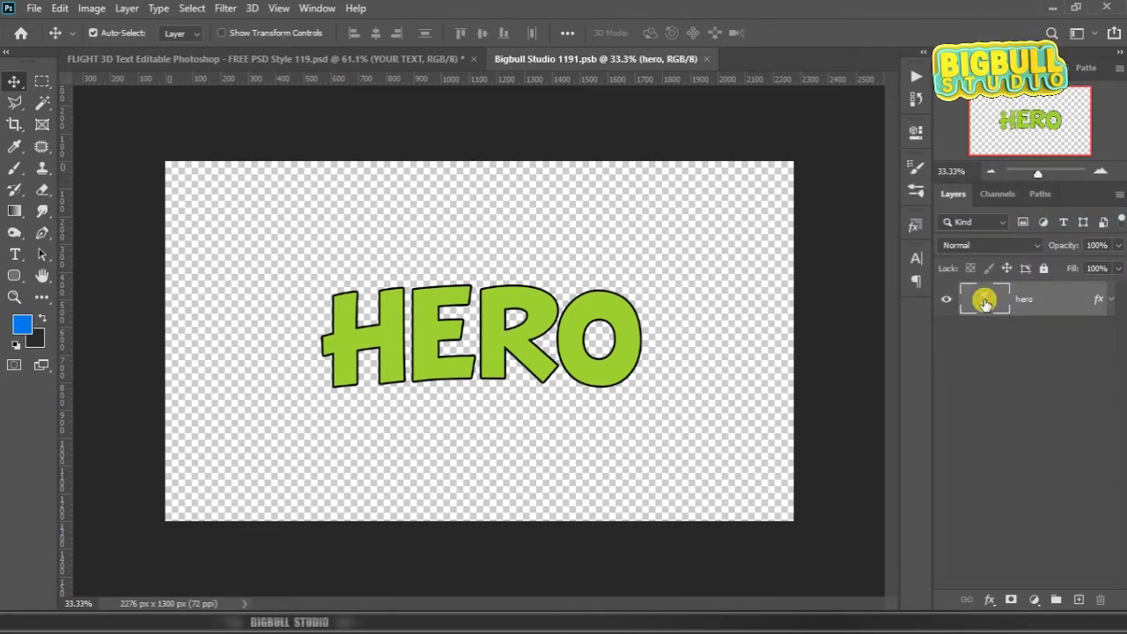
double_click(984, 301)
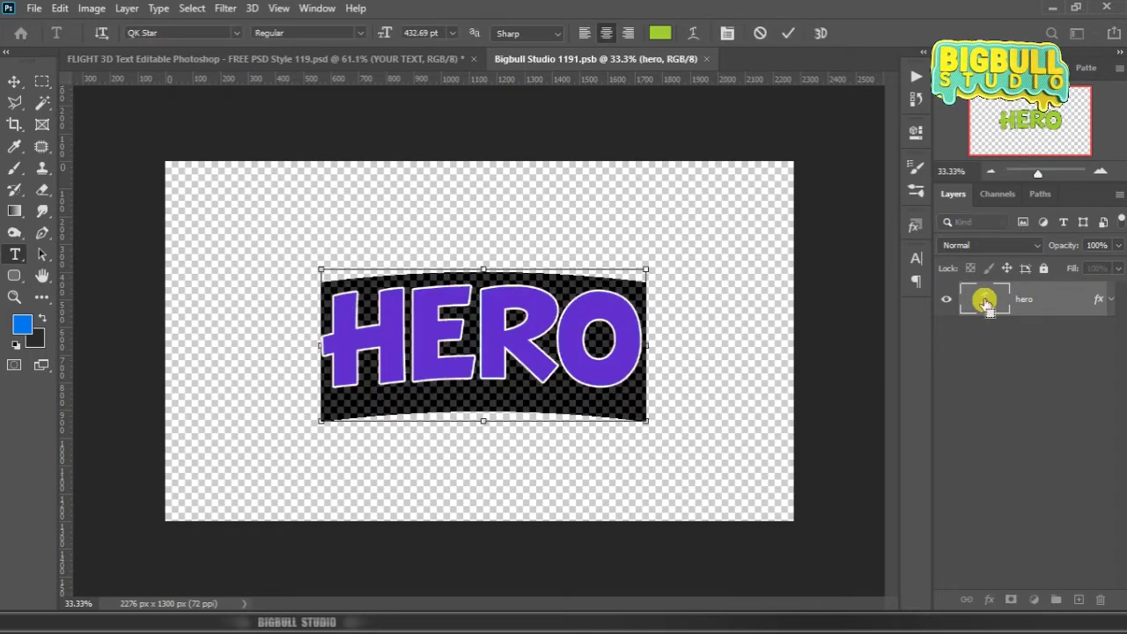
key("ctrl+v")
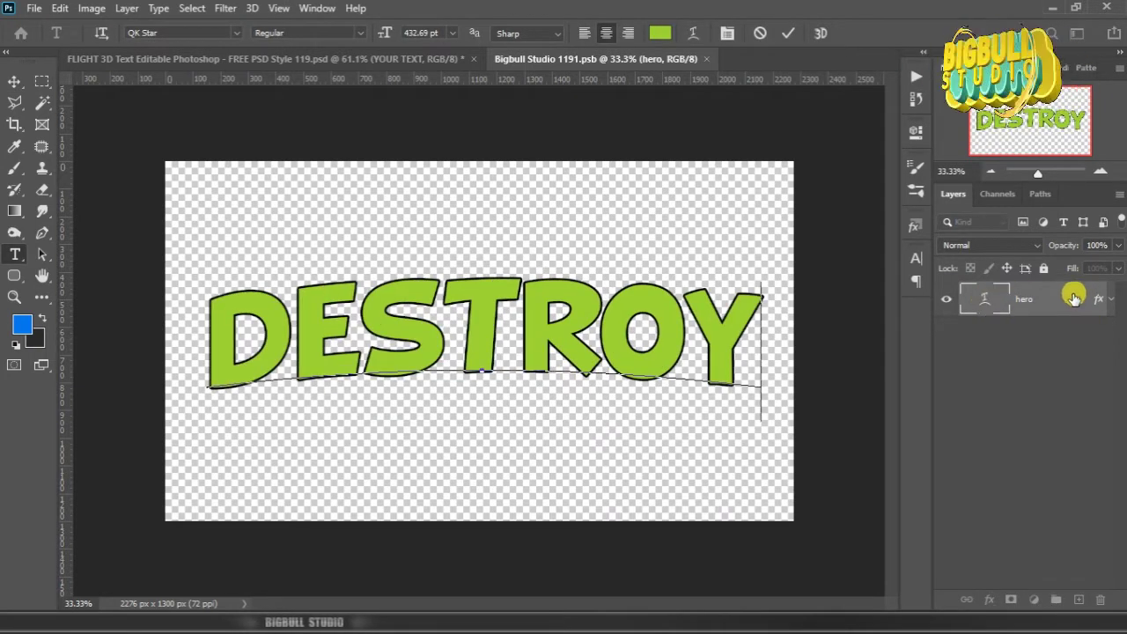
key("ctrl+Return")
key("v")
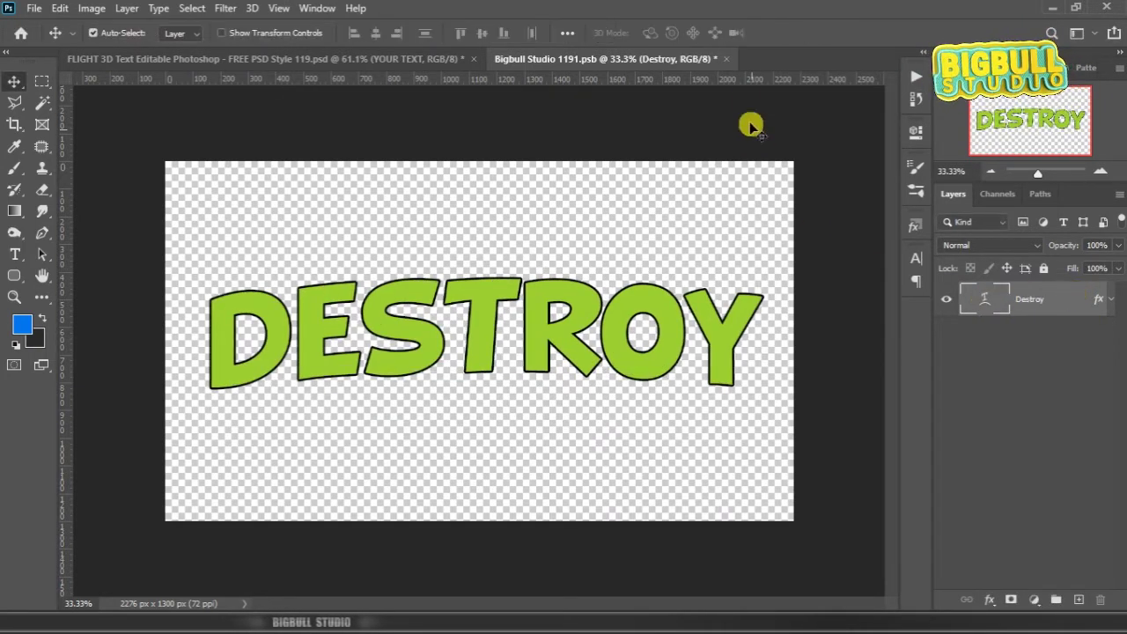
- Close Bigbull Studio 1191.psb with its changes saved to update the main design with "Destroy", and deselect the layer
left_click(724, 59)
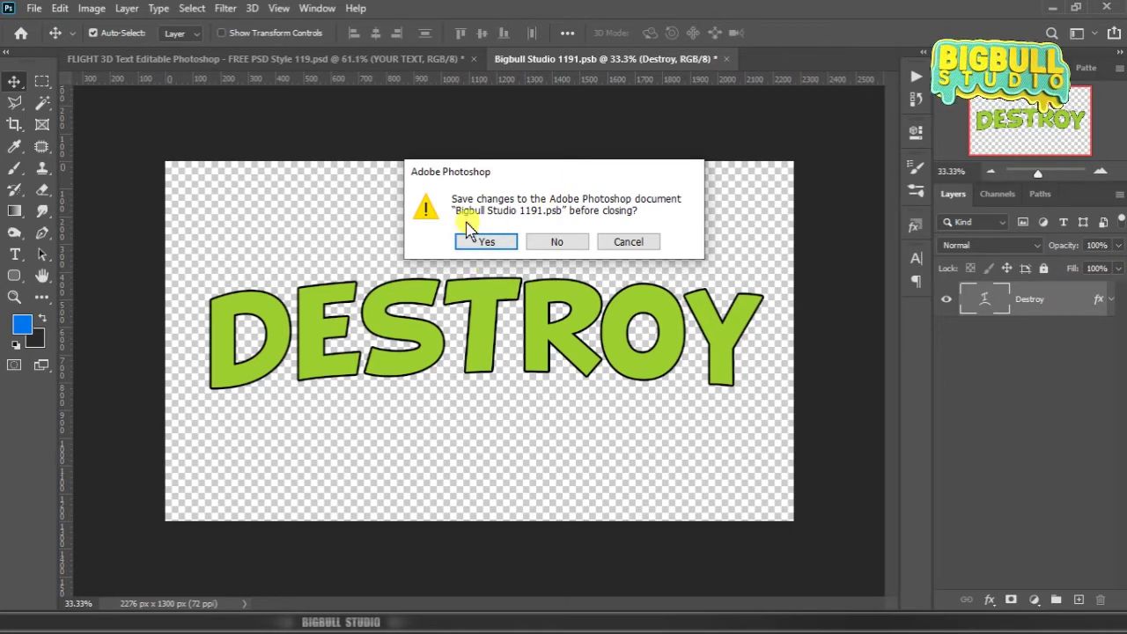
left_click(502, 243)
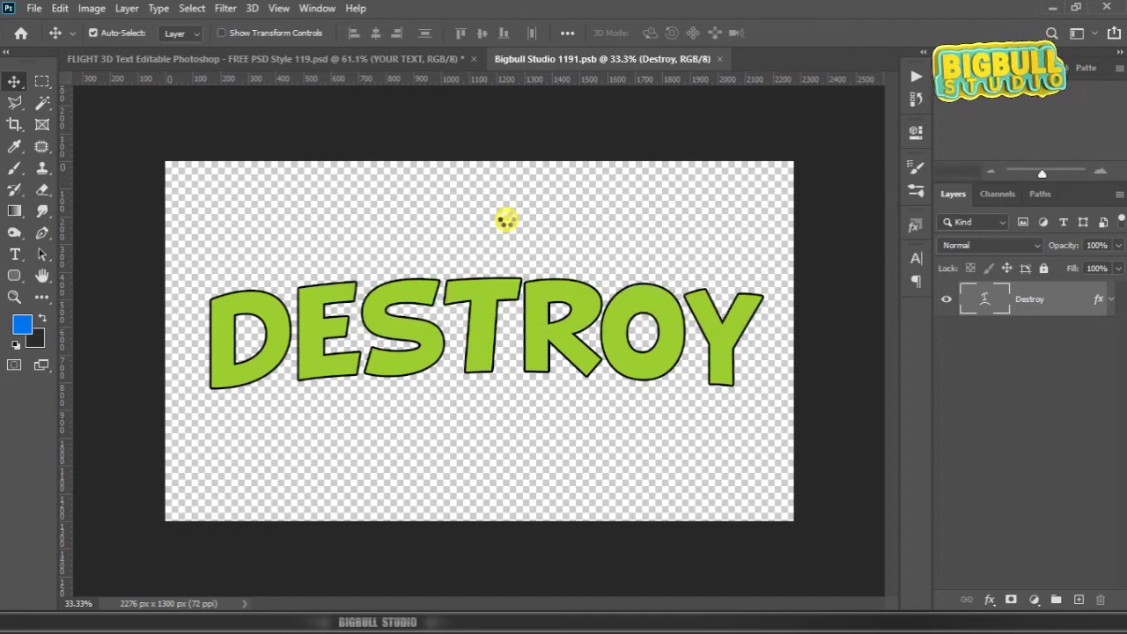
key("ctrl+w")
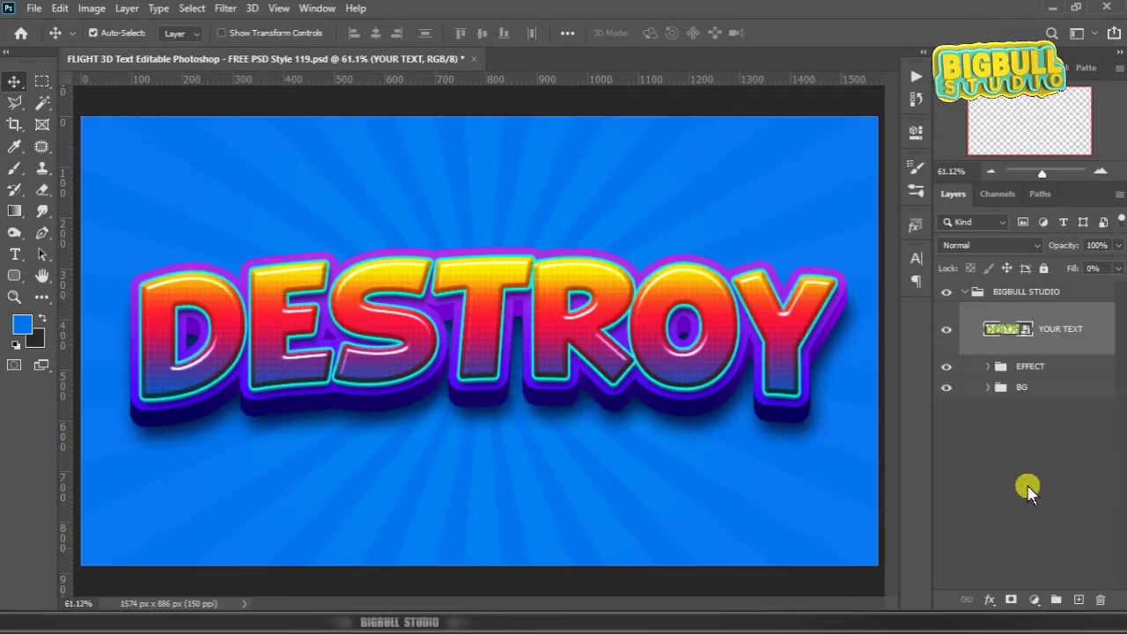
left_click(1030, 490)
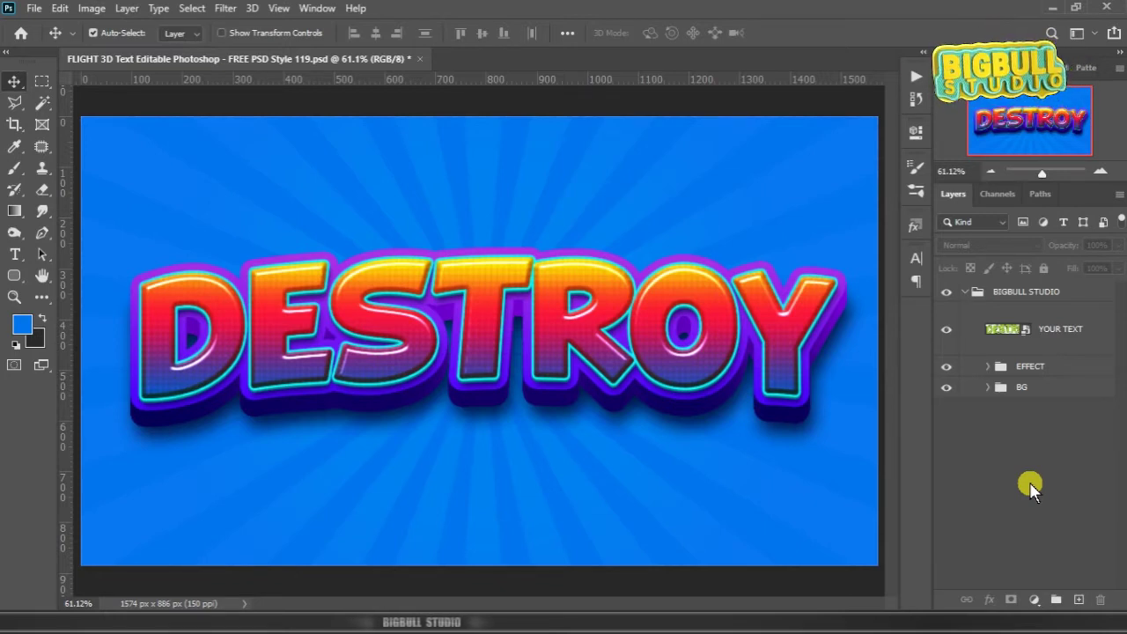
- Open the YOUR TEXT smart object's contents again and copy the word "Raise" from the Notepad list
left_click(1070, 330)
right_click(1070, 331)
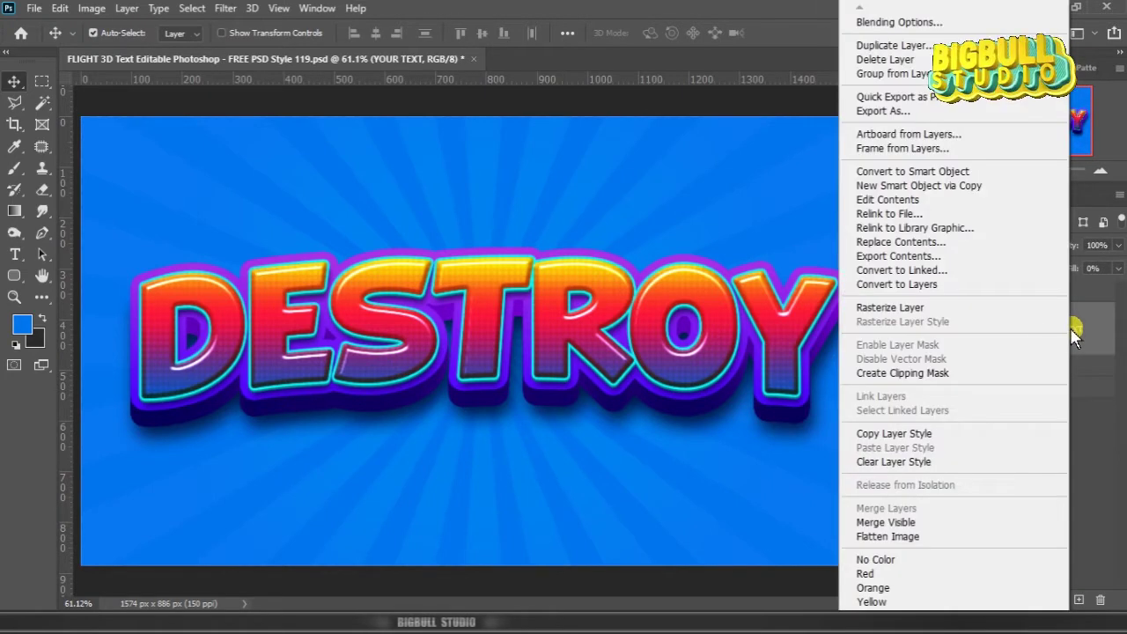
left_click(958, 200)
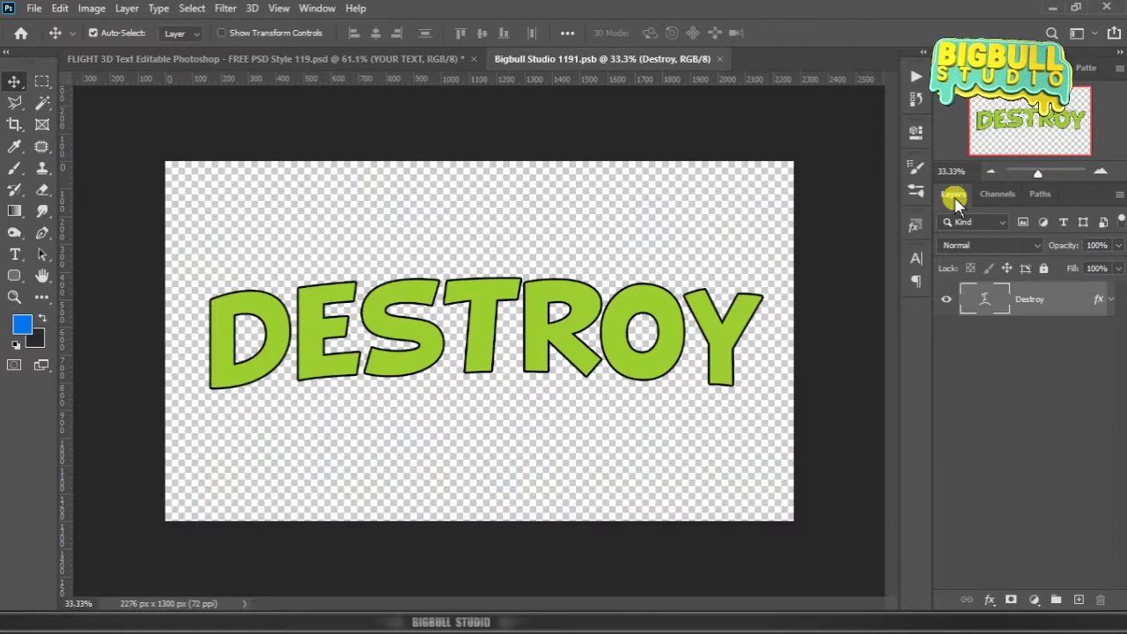
left_click(867, 623)
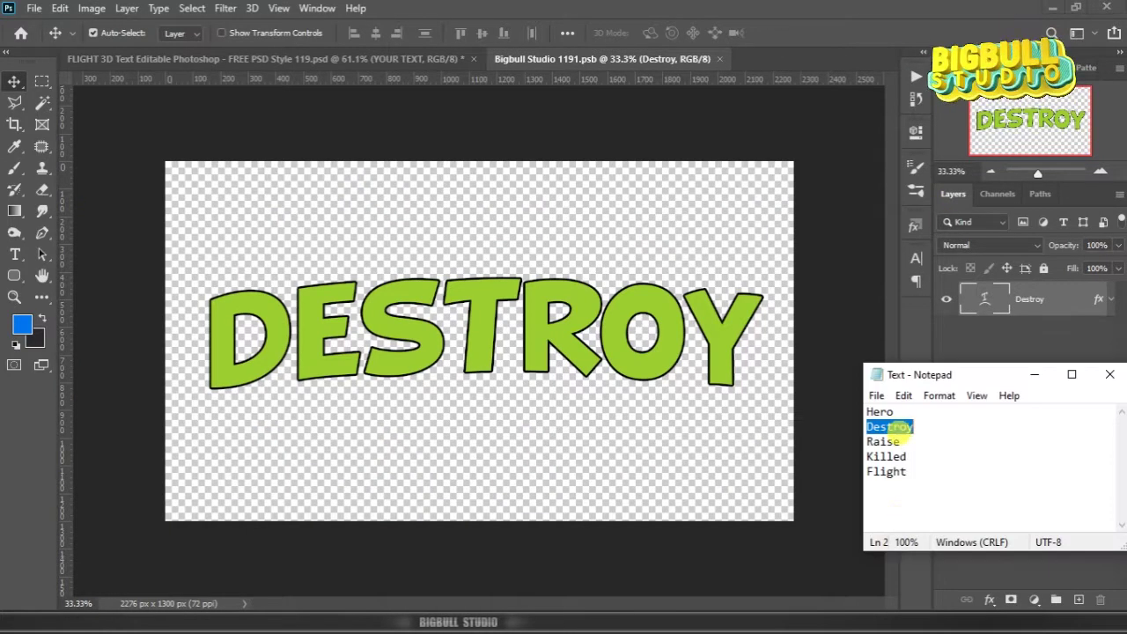
left_click_drag(867, 442, 899, 443)
right_click(899, 445)
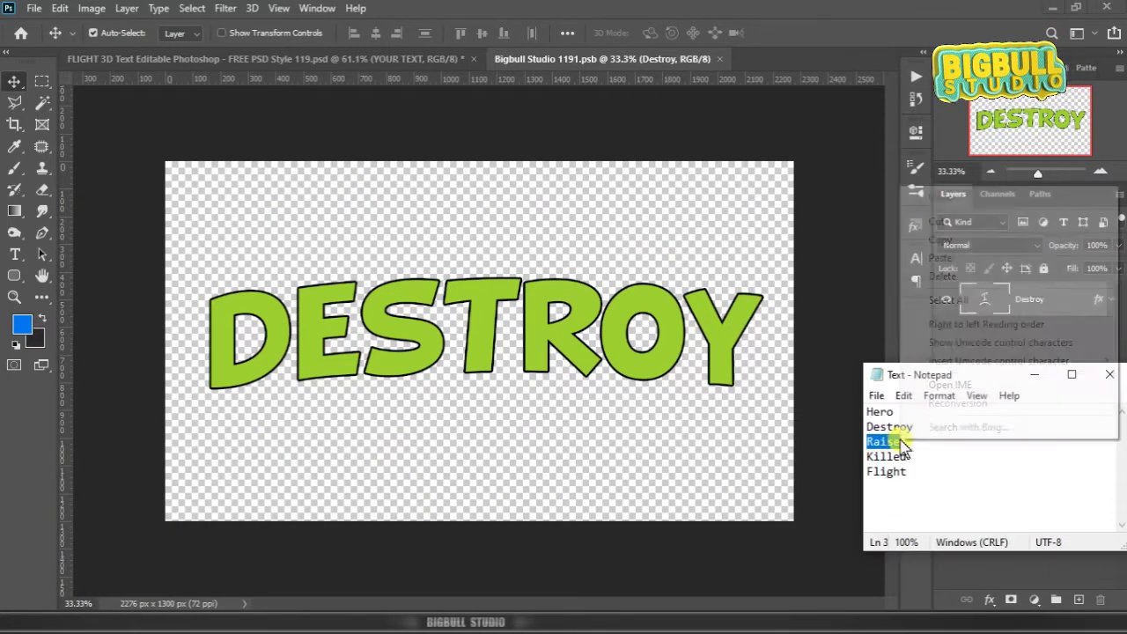
left_click(981, 244)
- Replace the wording of the Destroy text layer with the copied word "Raise" in Photoshop
left_click(984, 301)
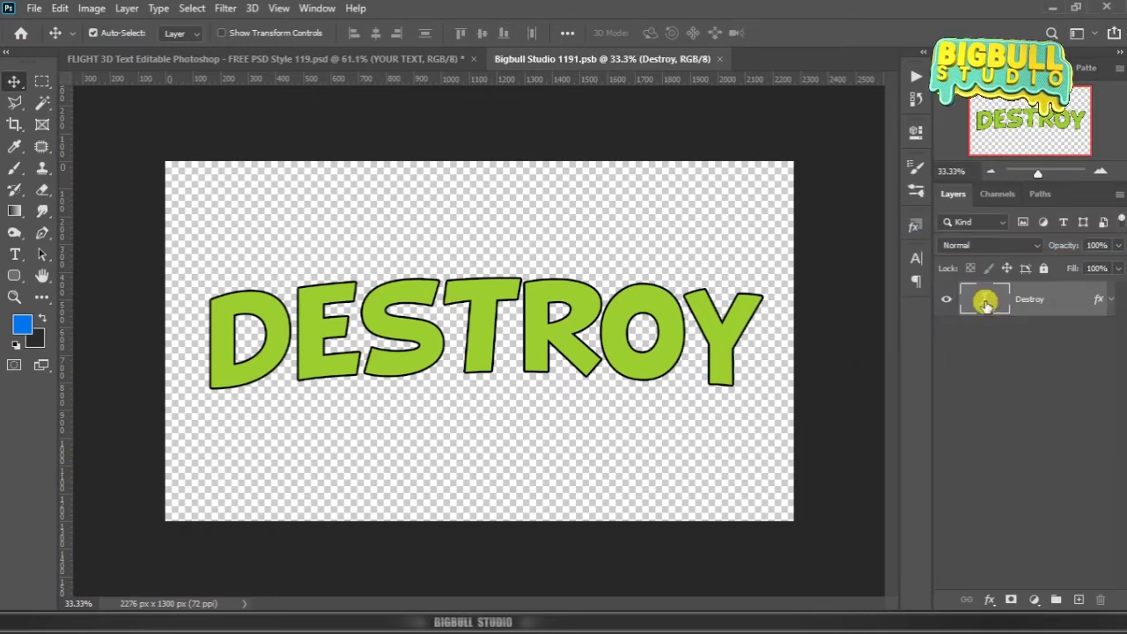
double_click(984, 301)
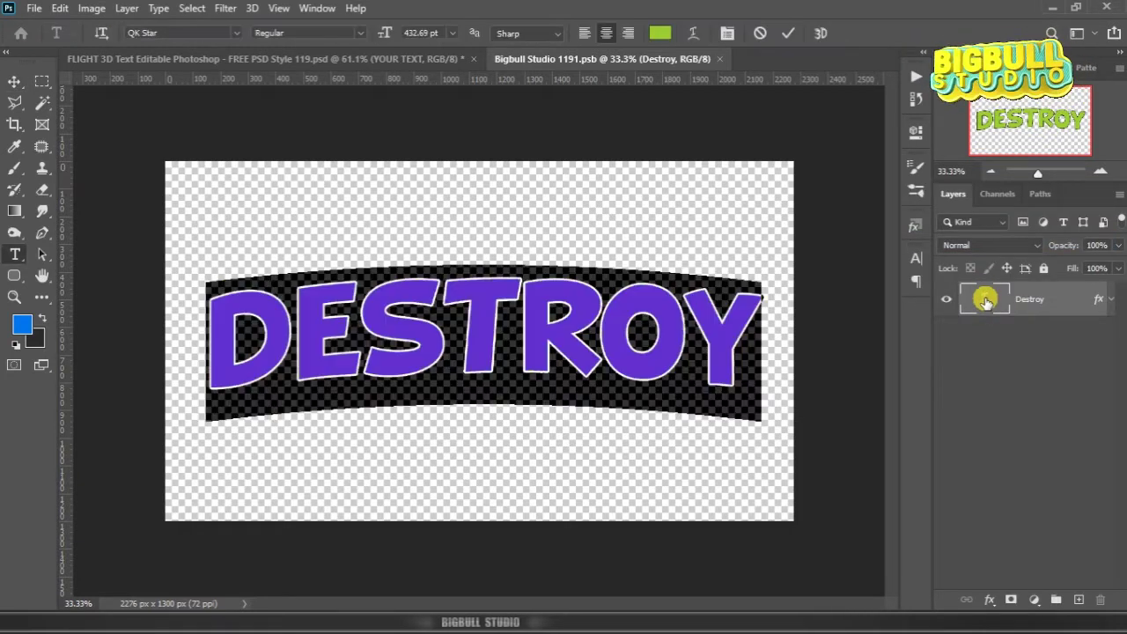
key("ctrl+v")
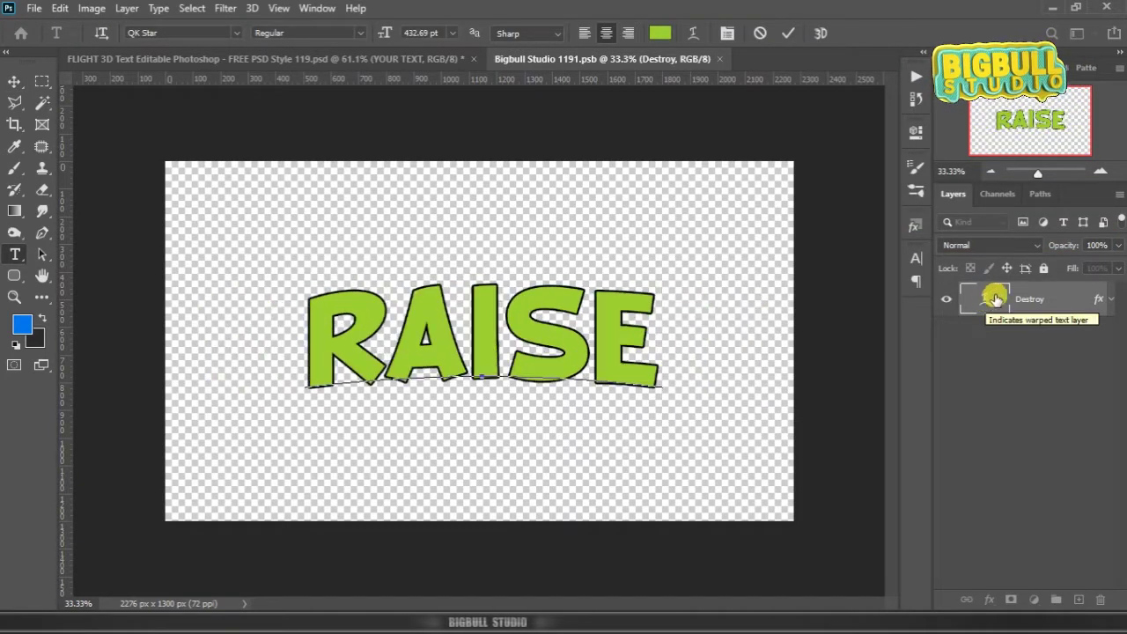
left_click(1026, 300)
key("v")
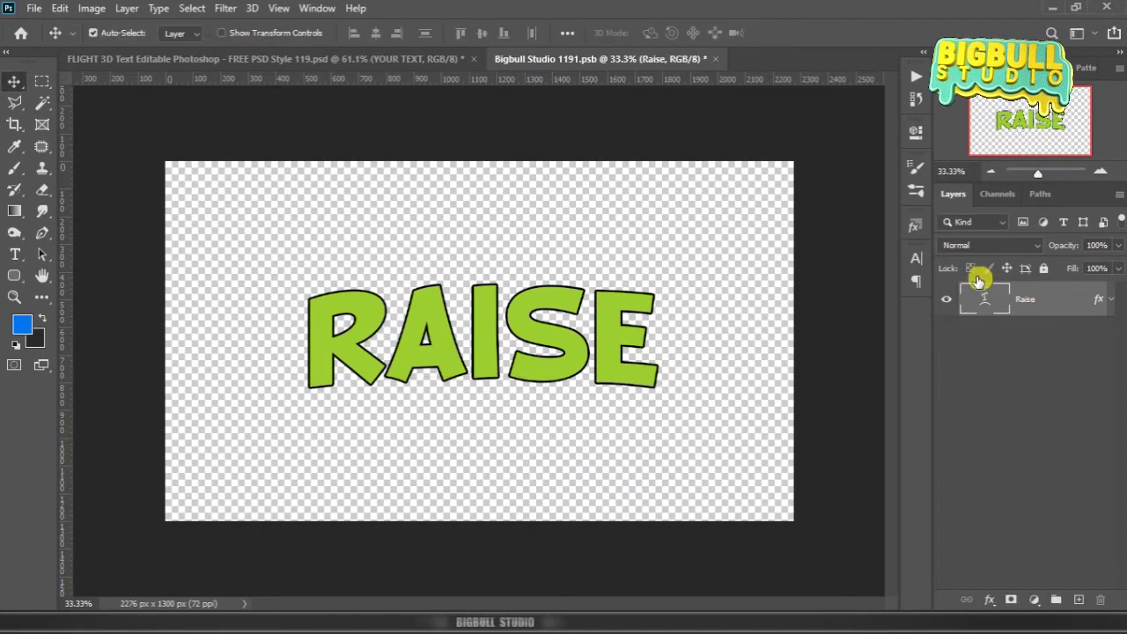
- Close Bigbull Studio 1191.psb with its changes saved to update the main design with "Raise"
left_click(716, 59)
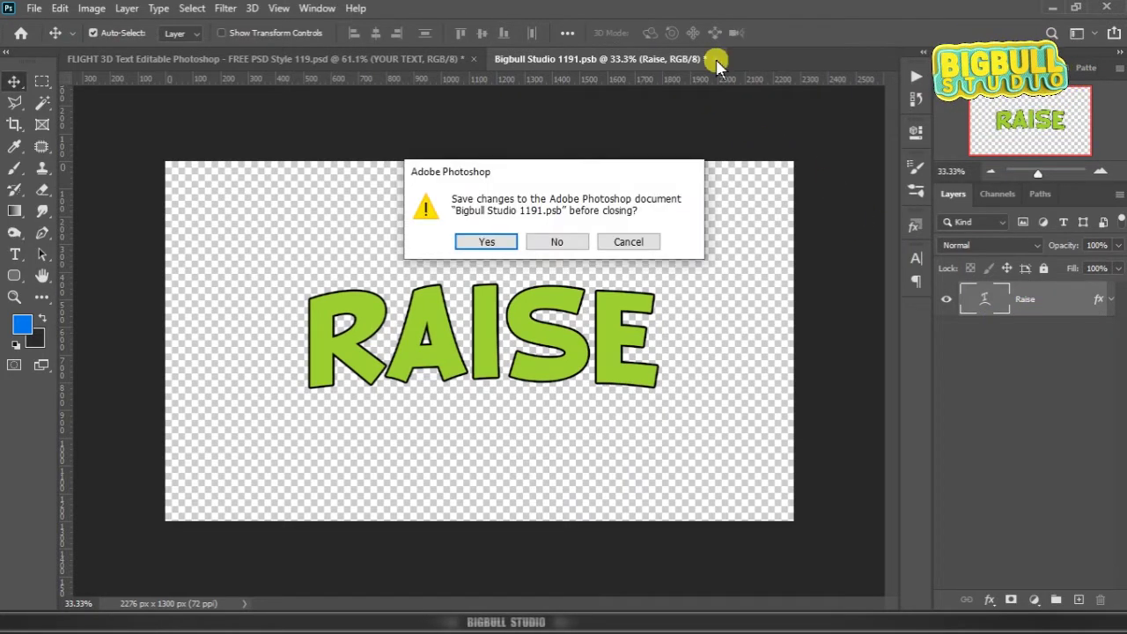
left_click(503, 244)
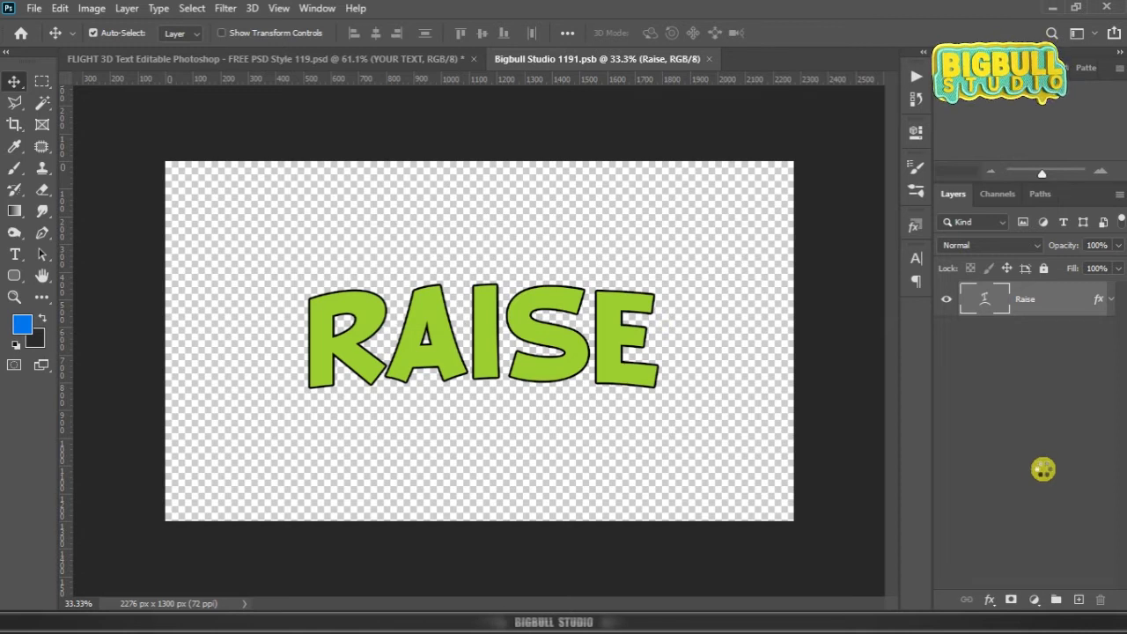
key("ctrl+w")
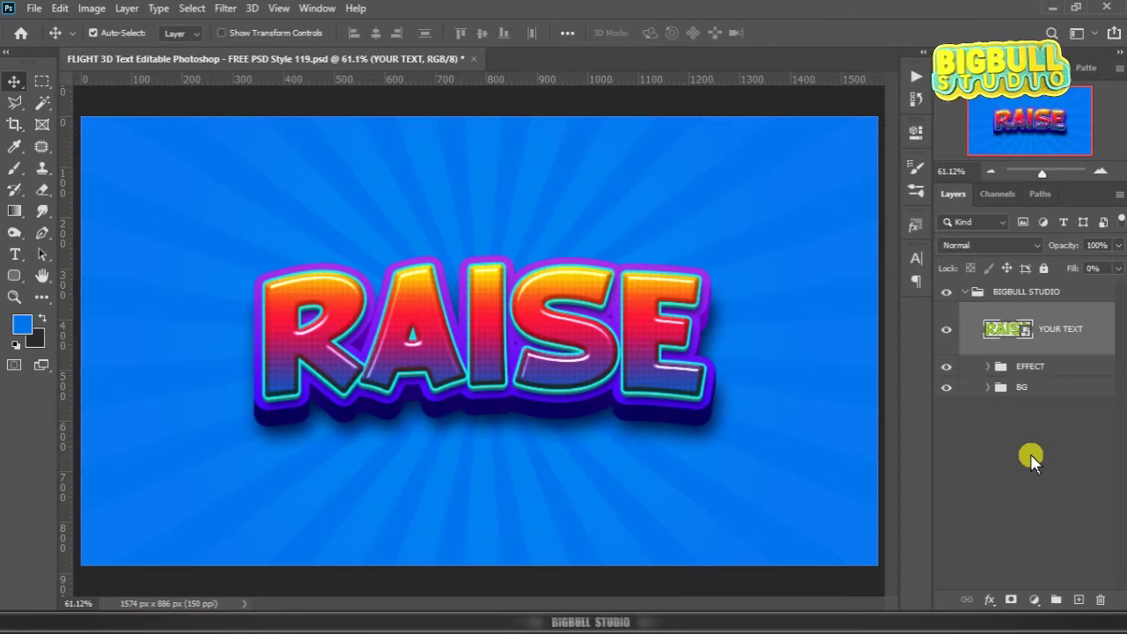
- Open the YOUR TEXT smart object's contents again and copy the word "Killed" from the Notepad list
right_click(1088, 333)
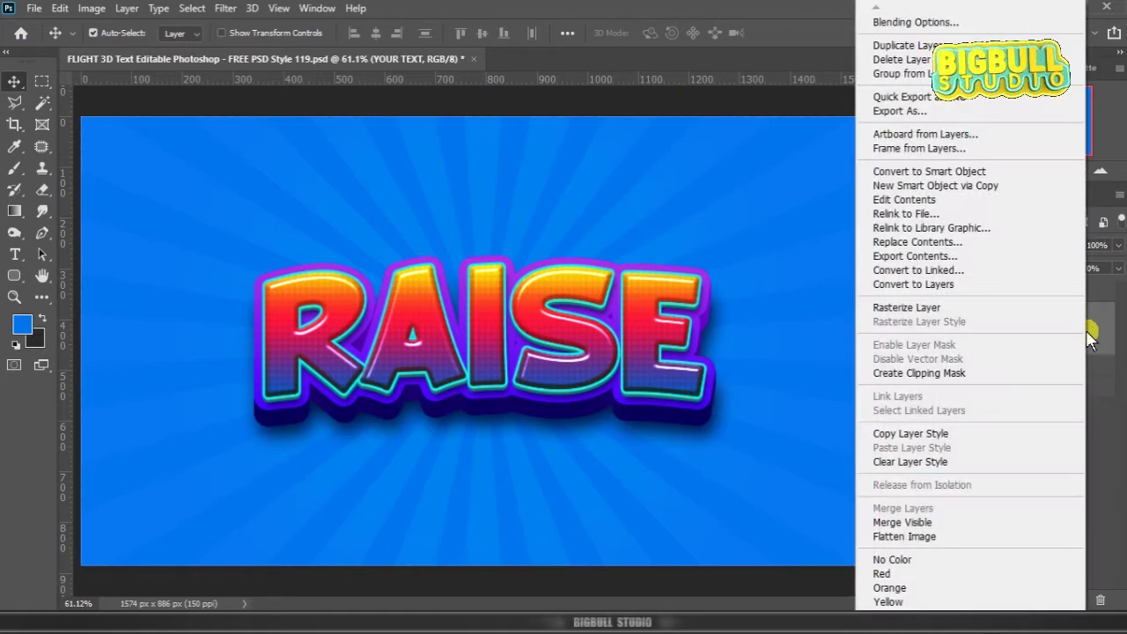
left_click(1000, 208)
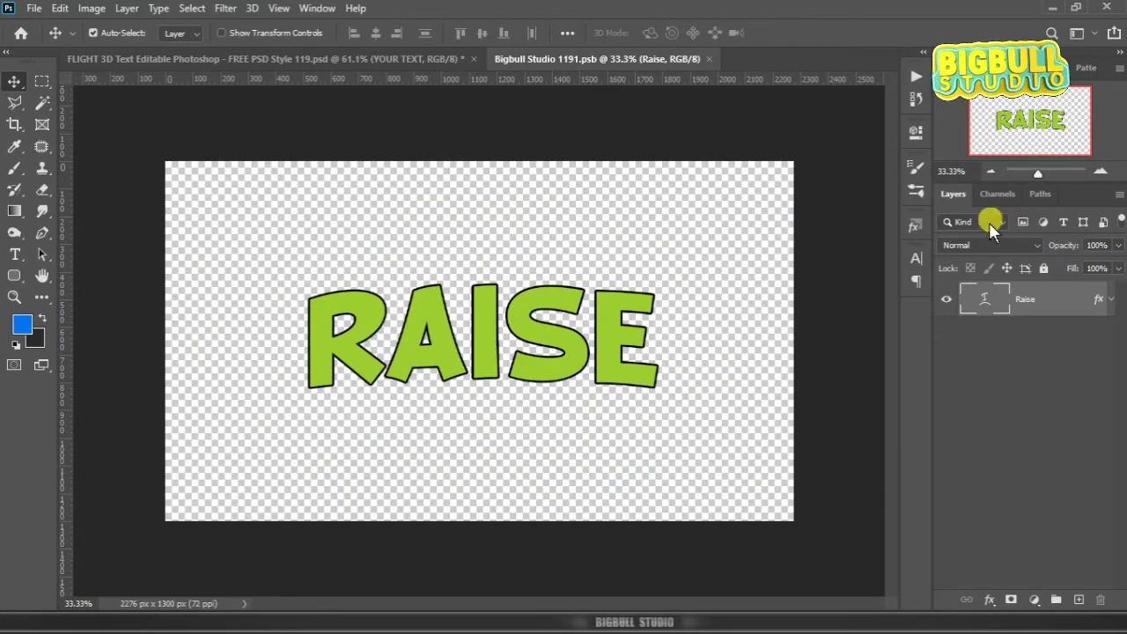
key("alt+Tab")
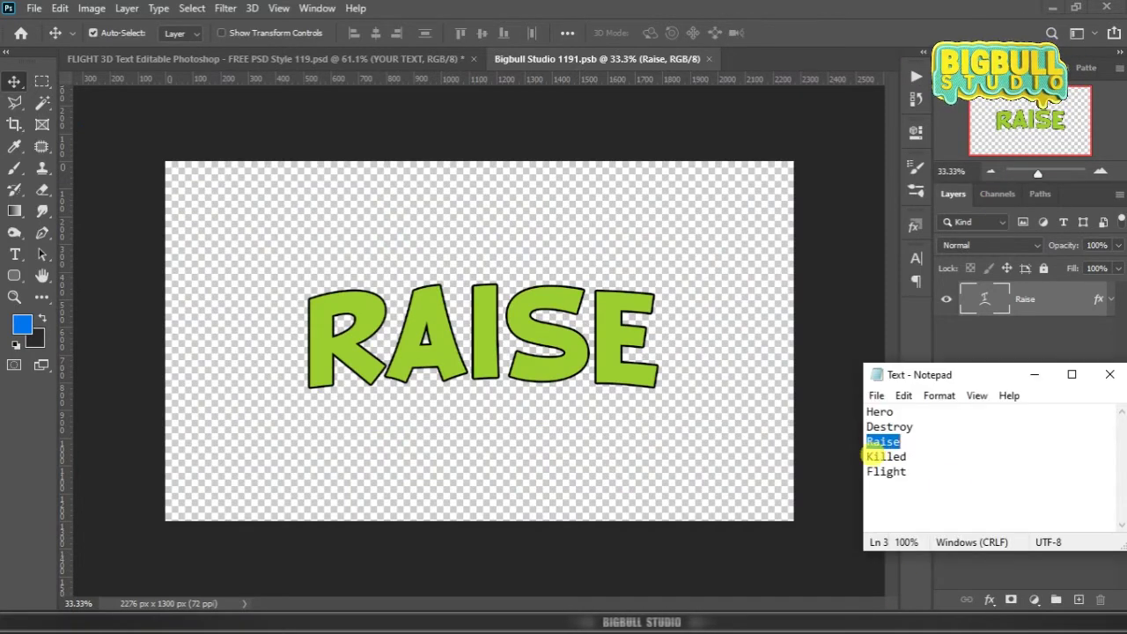
left_click_drag(867, 456, 905, 456)
right_click(900, 458)
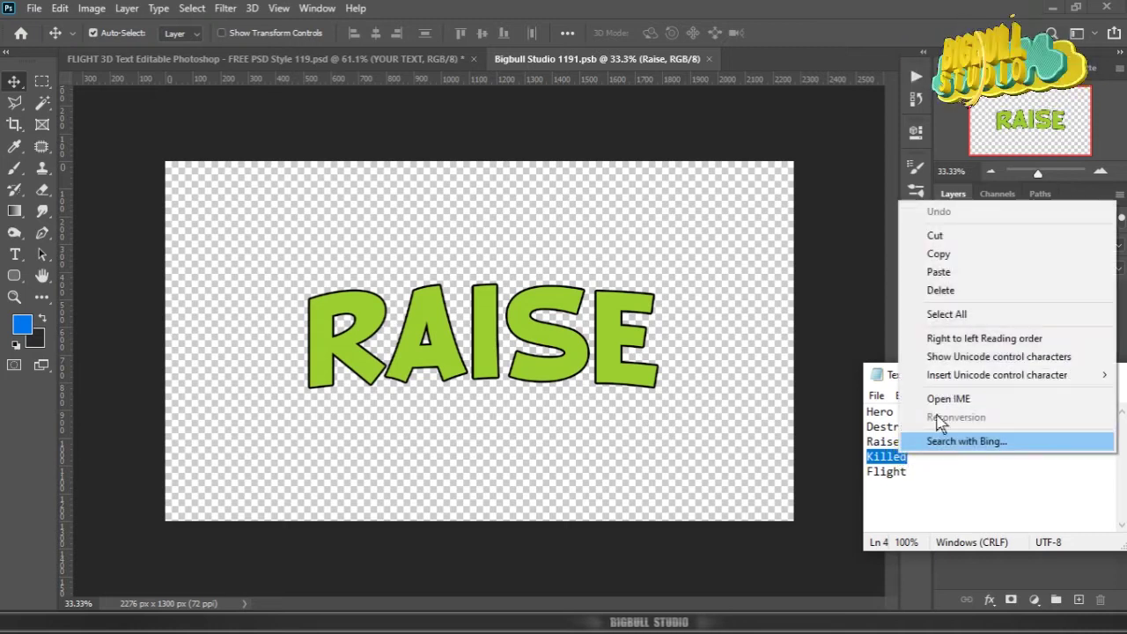
left_click(976, 252)
- Replace the wording of the Raise text layer with the copied word "Killed" in Photoshop
left_click(989, 299)
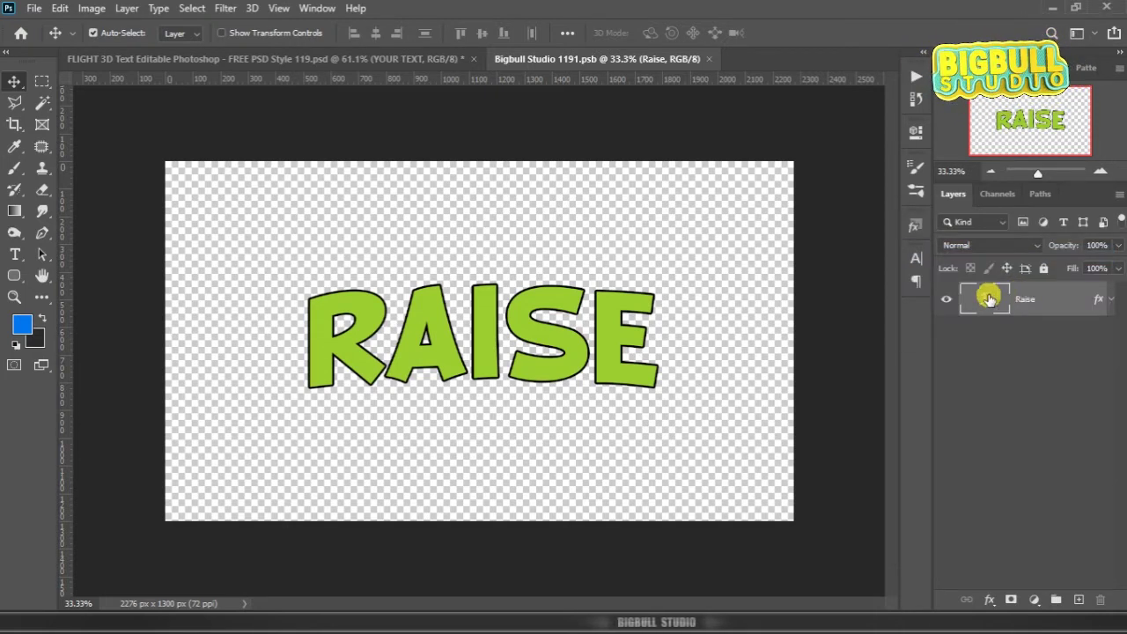
double_click(989, 299)
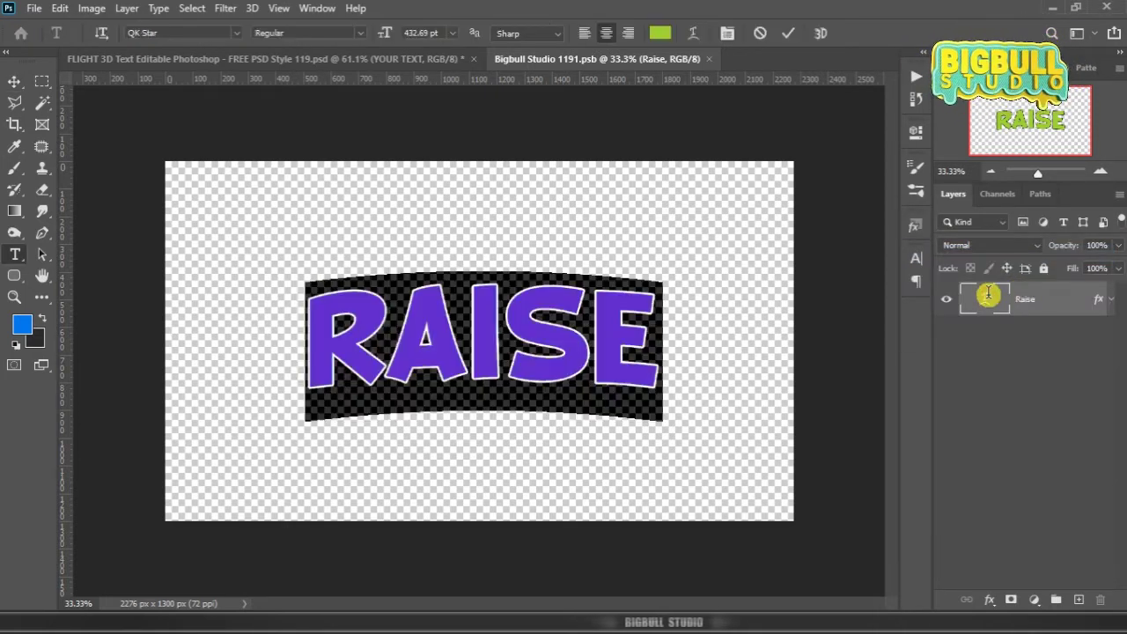
key("ctrl+h")
key("ctrl+v")
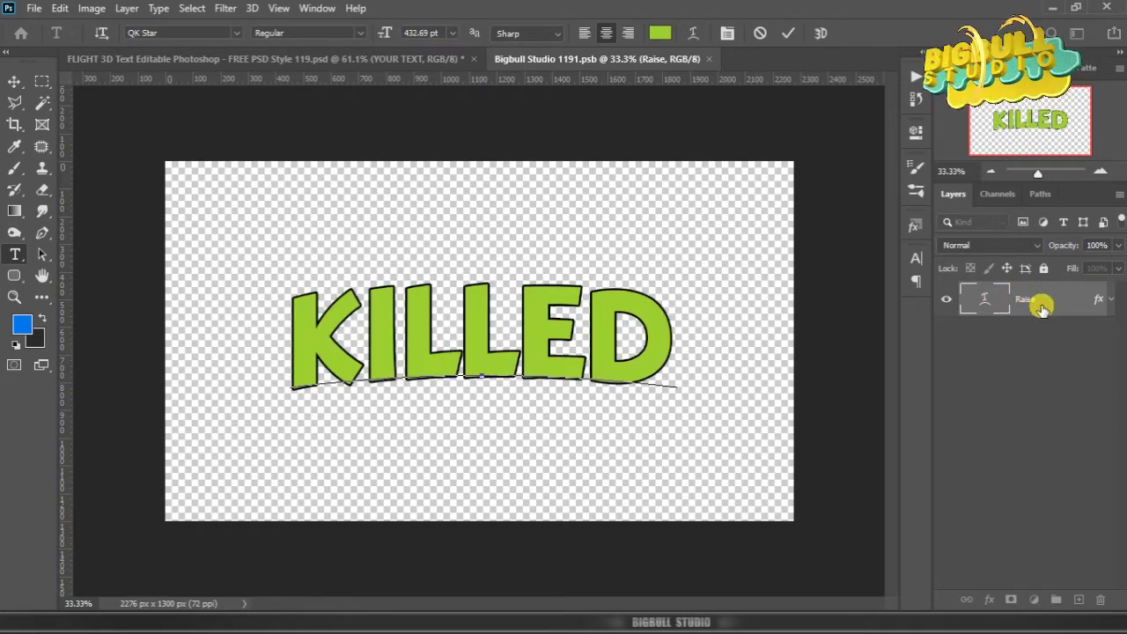
key("ctrl+Return")
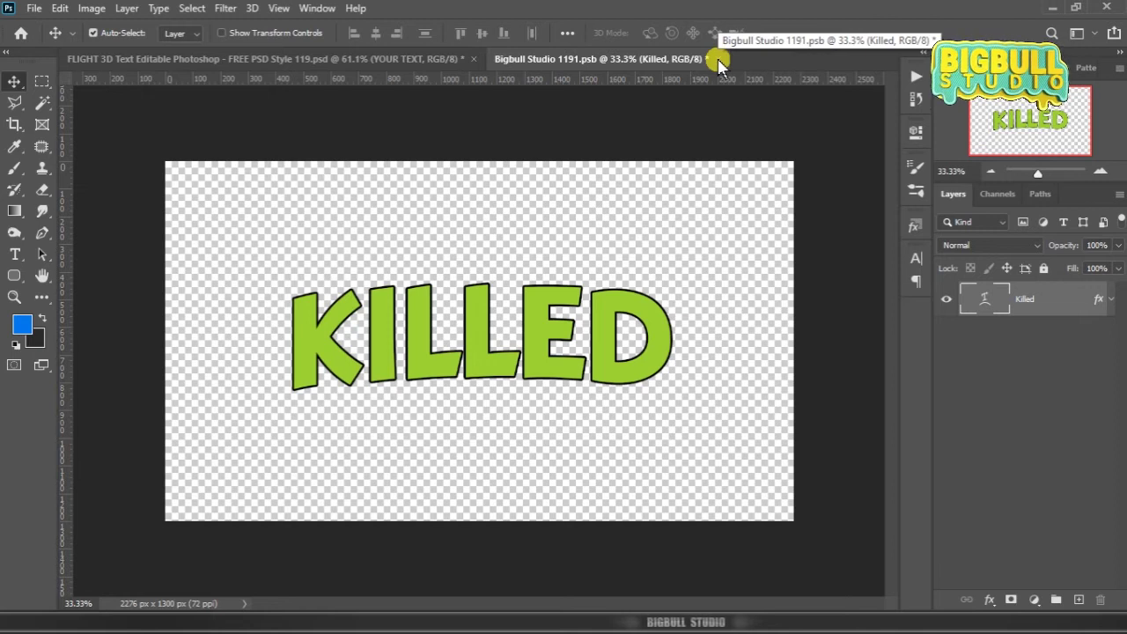
- Close Bigbull Studio 1191.psb with its changes saved to update the main design with "Killed"
left_click(718, 59)
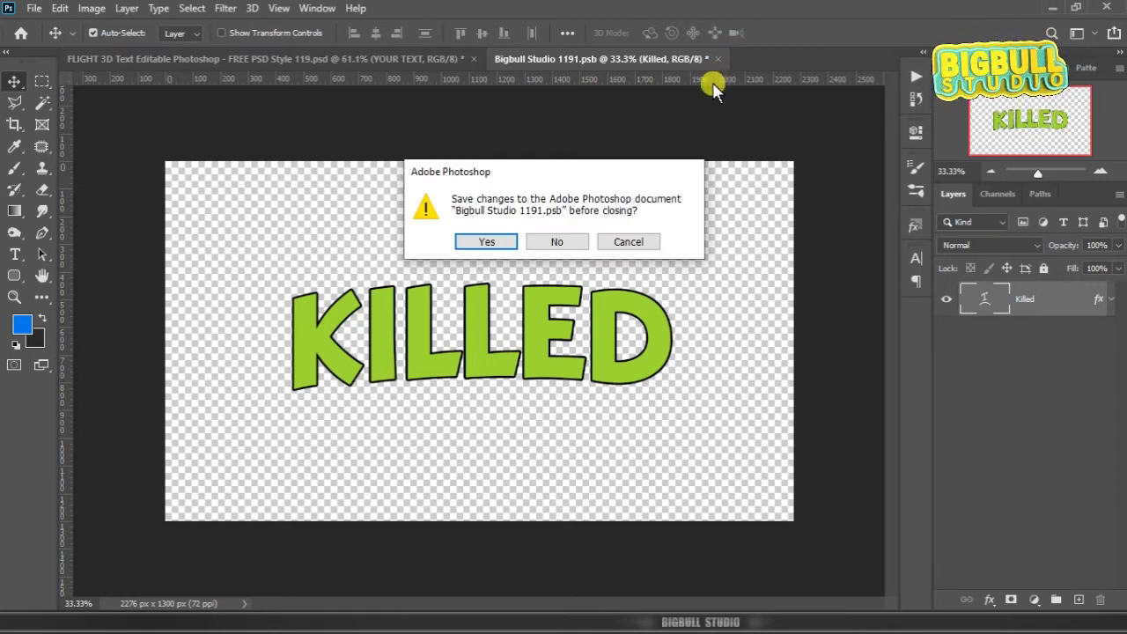
left_click(496, 242)
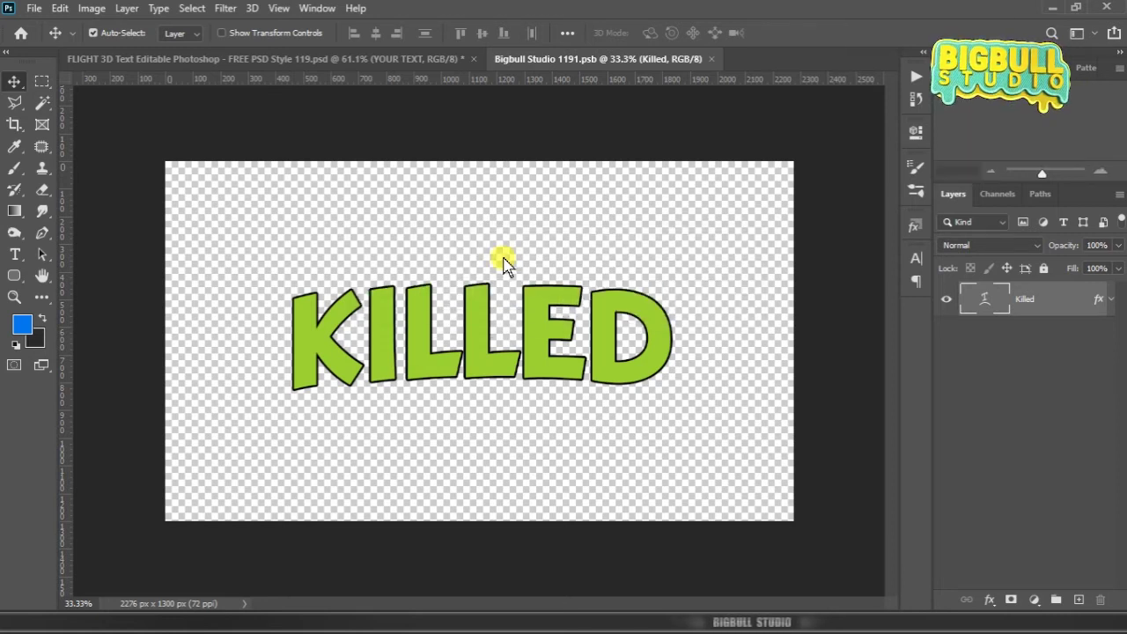
key("ctrl+w")
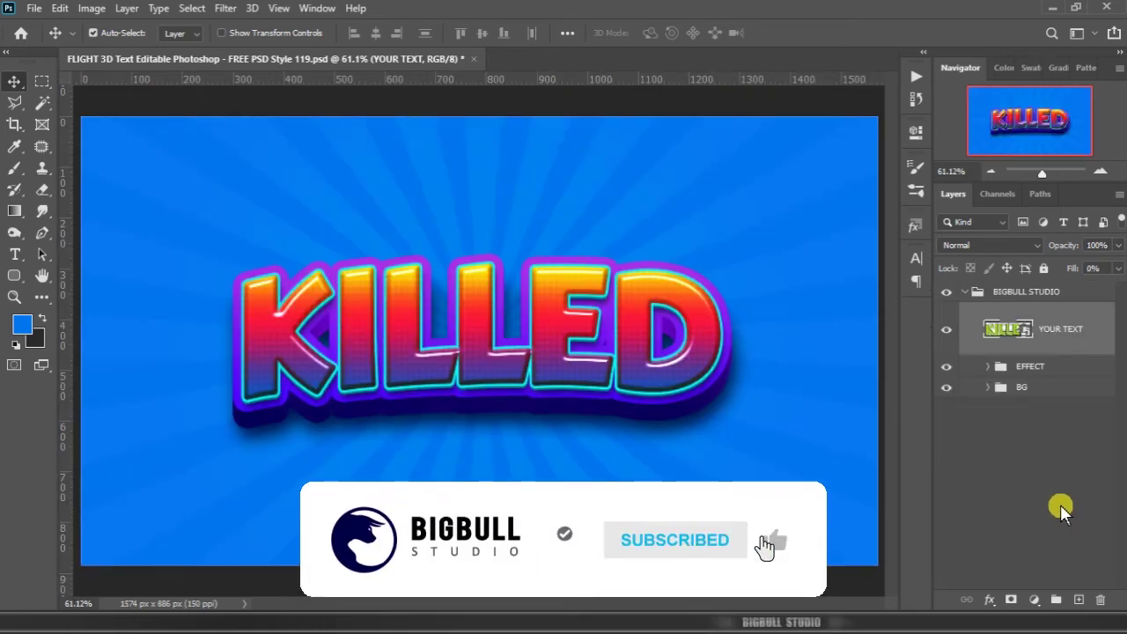
- Open the YOUR TEXT smart object's contents again and copy the word "Flight" from the list in Notepad
left_click(1060, 503)
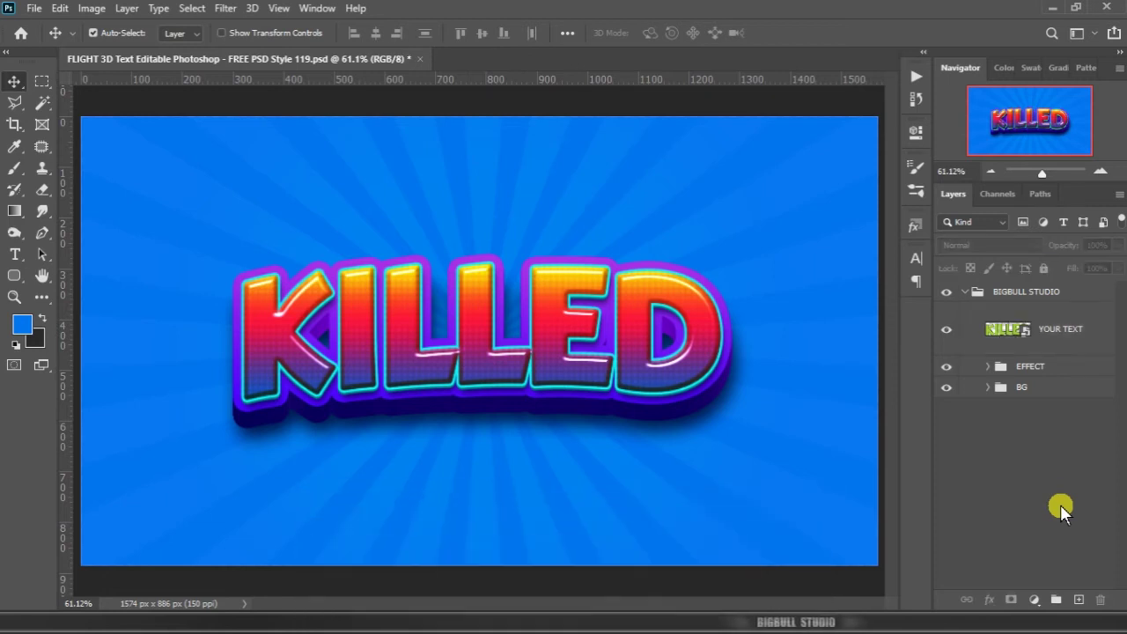
left_click(1083, 330)
right_click(1082, 330)
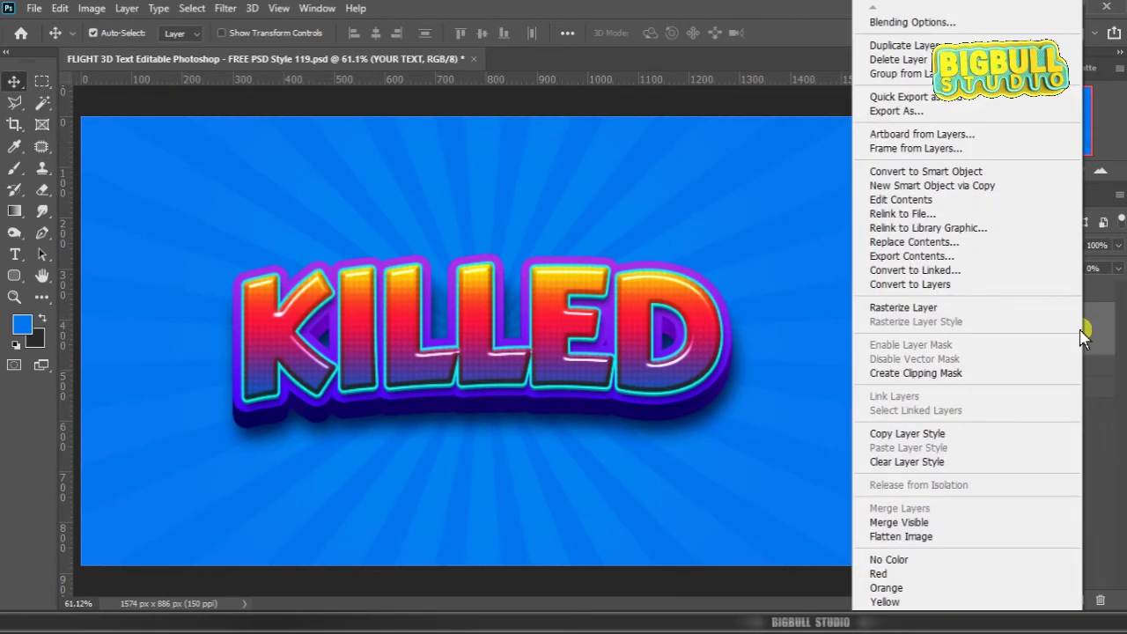
left_click(986, 200)
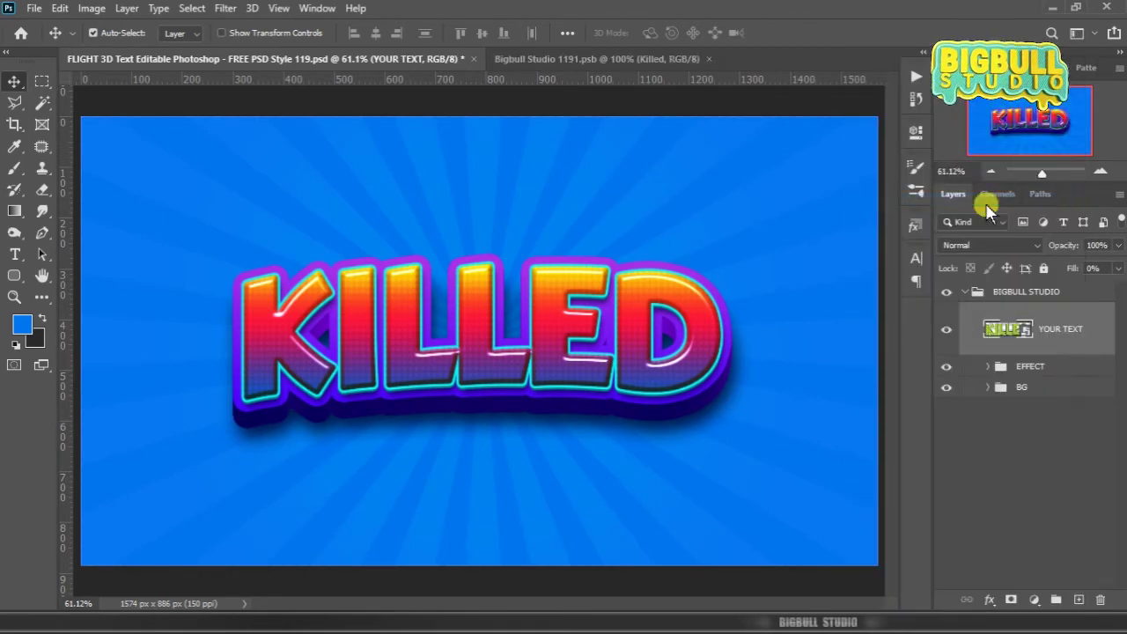
key("alt+Tab")
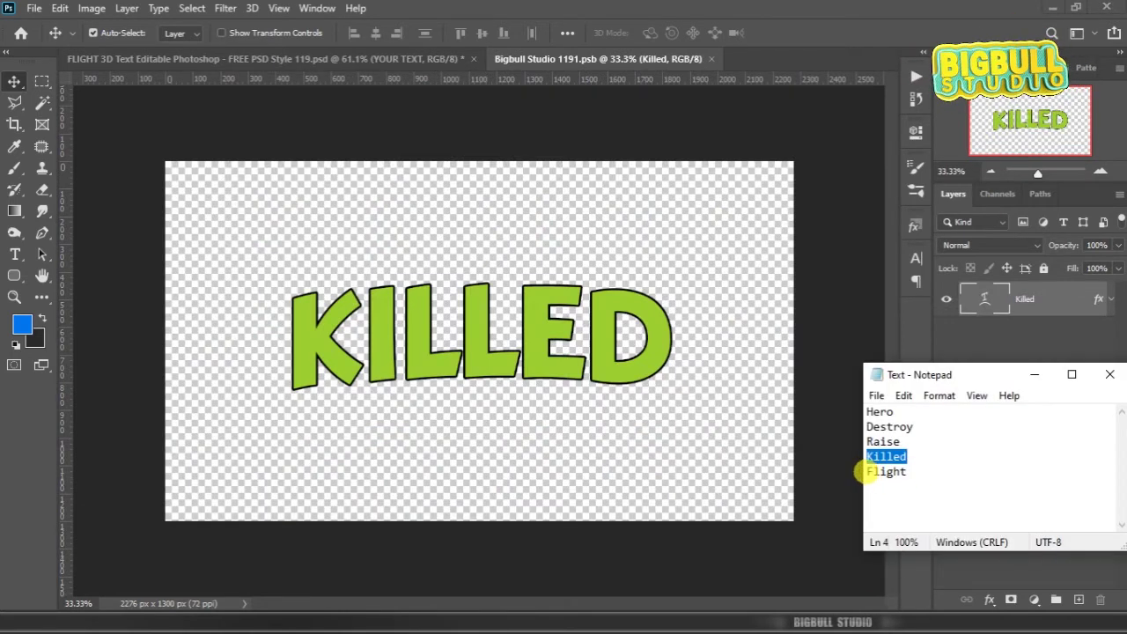
left_click_drag(864, 472, 906, 472)
right_click(893, 471)
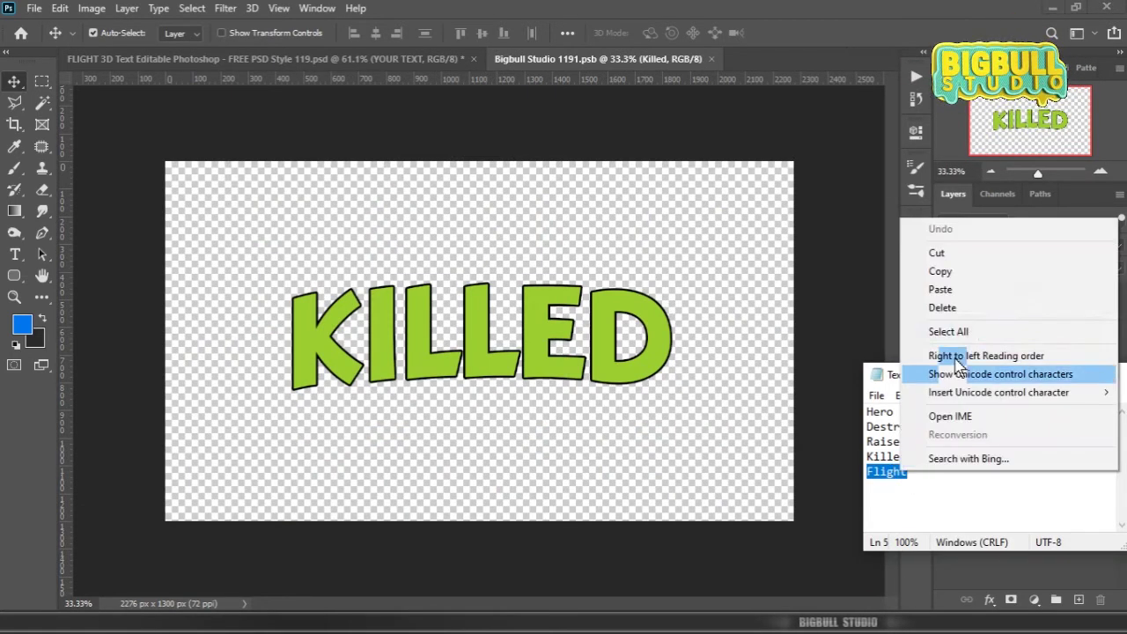
left_click(983, 274)
- Replace the wording of the Killed text layer with the copied word "Flight" in Photoshop
left_click(985, 299)
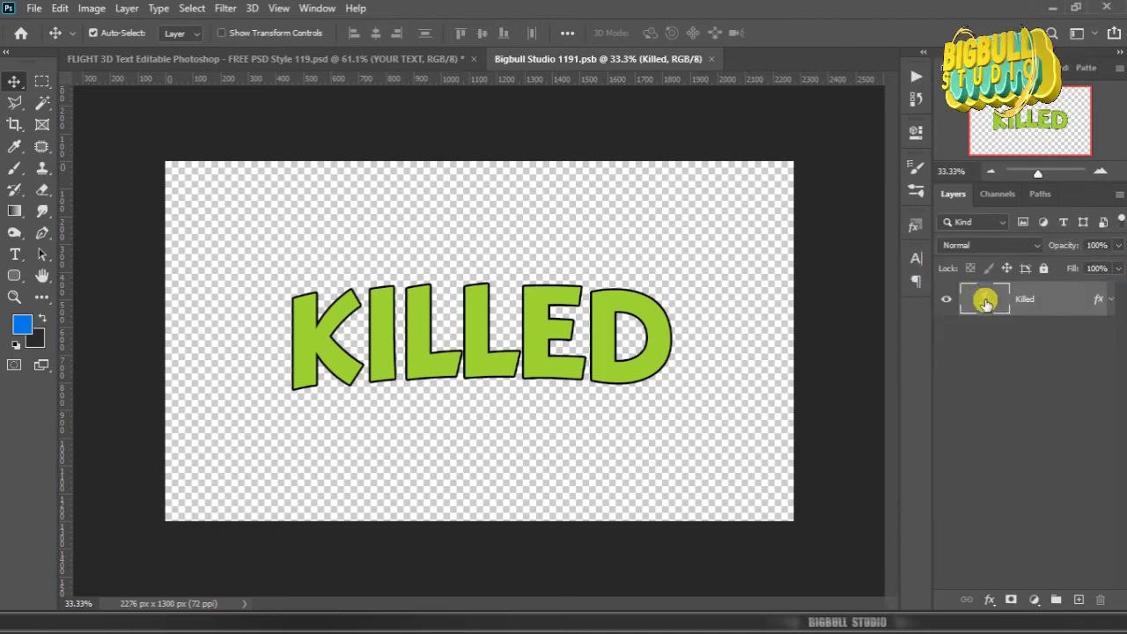
double_click(985, 300)
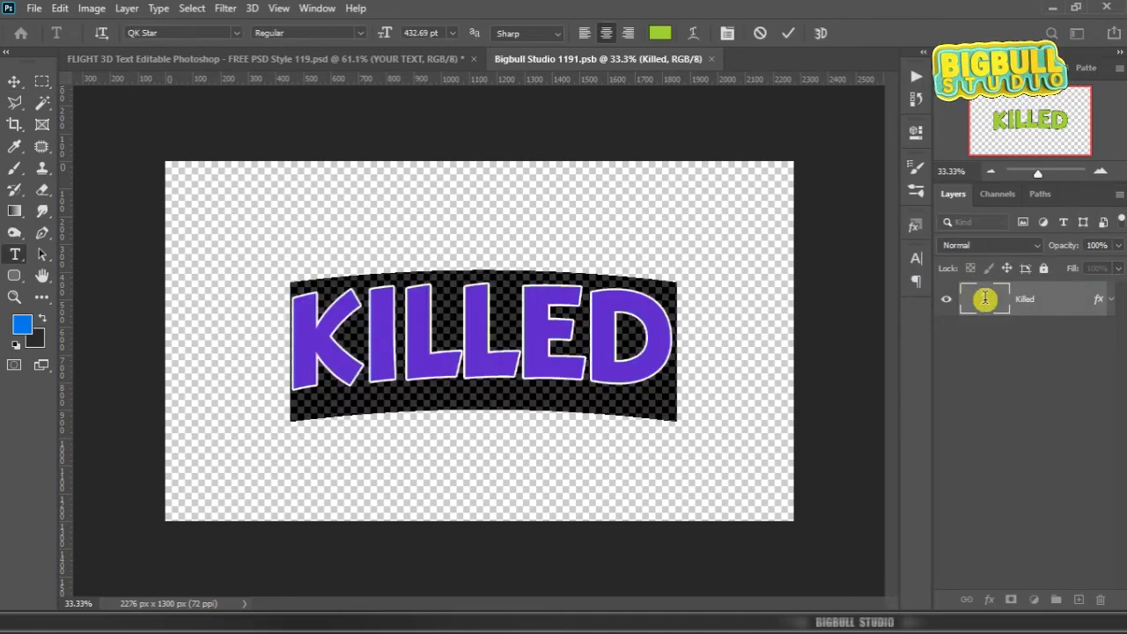
key("ctrl+v")
key("ctrl+Return")
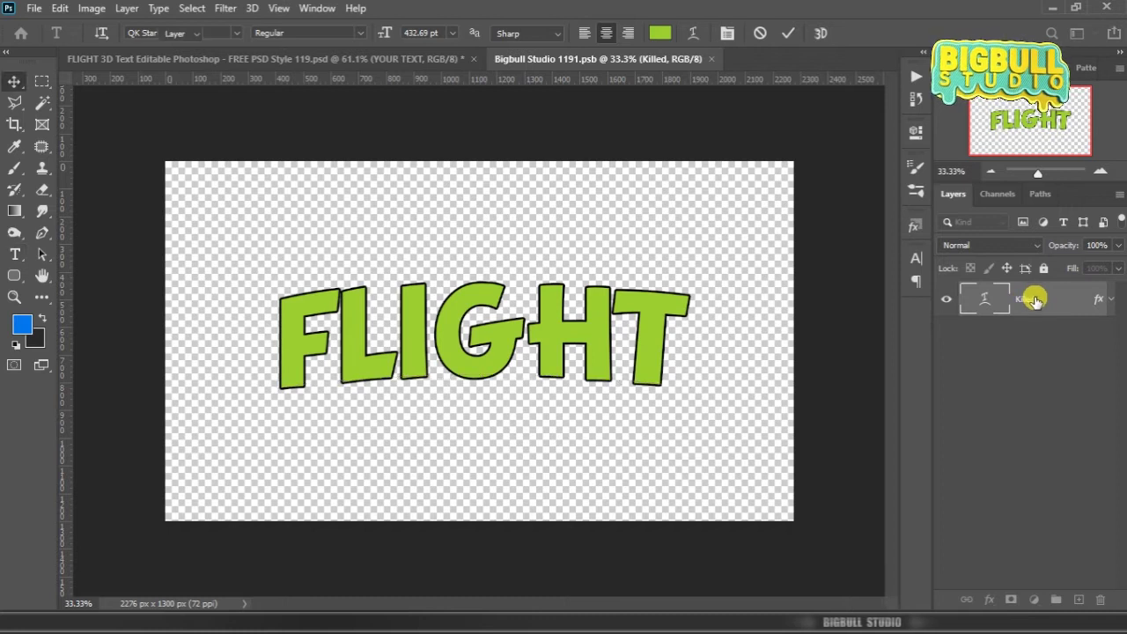
key("v")
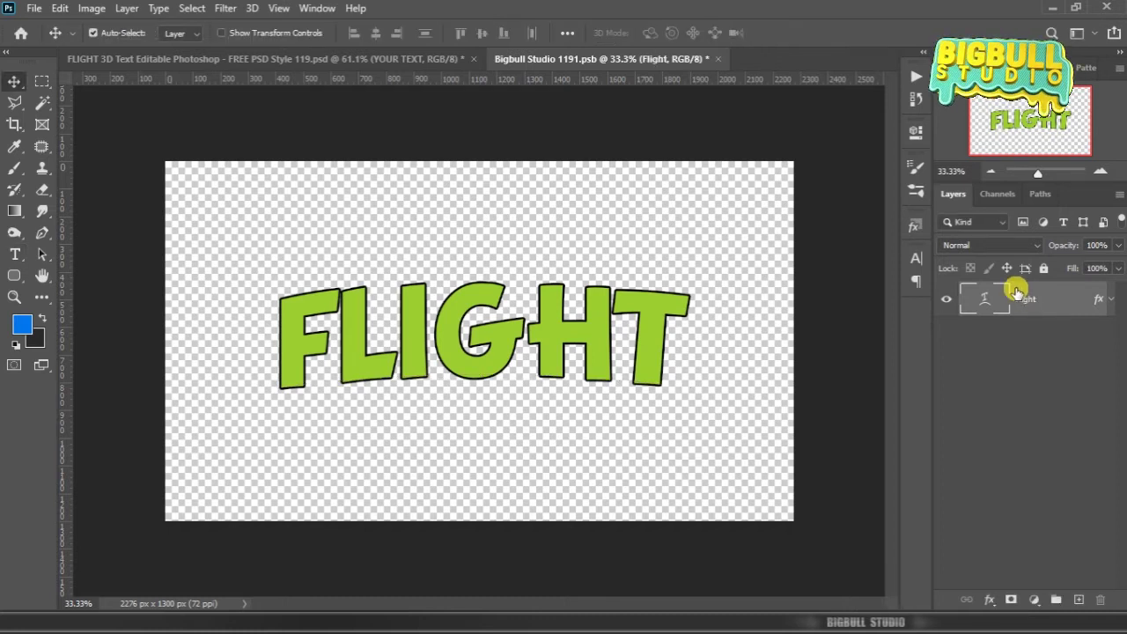
- Close Bigbull Studio 1191.psb with its changes saved to update the main design with "Flight", and collapse the BIGBULL STUDIO layer group
left_click(716, 60)
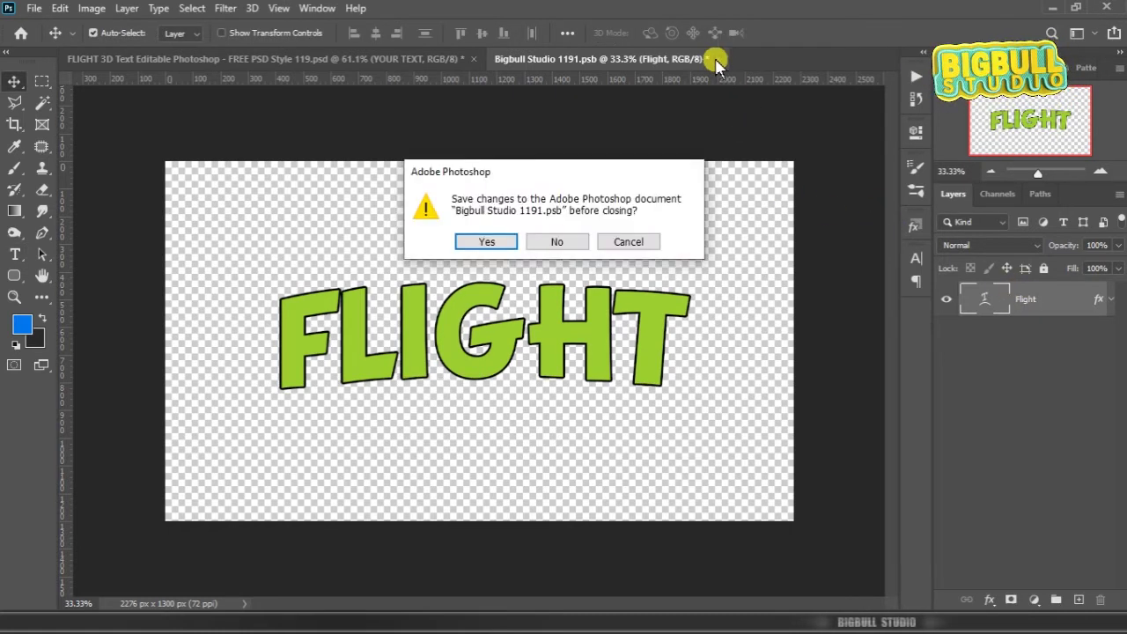
left_click(489, 243)
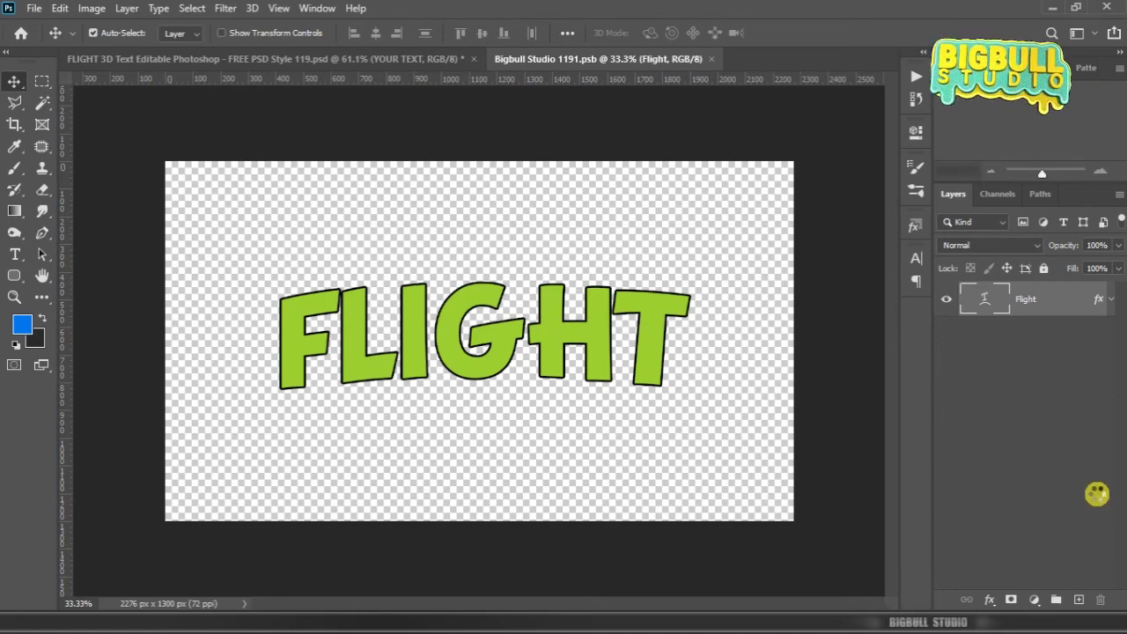
key("ctrl+w")
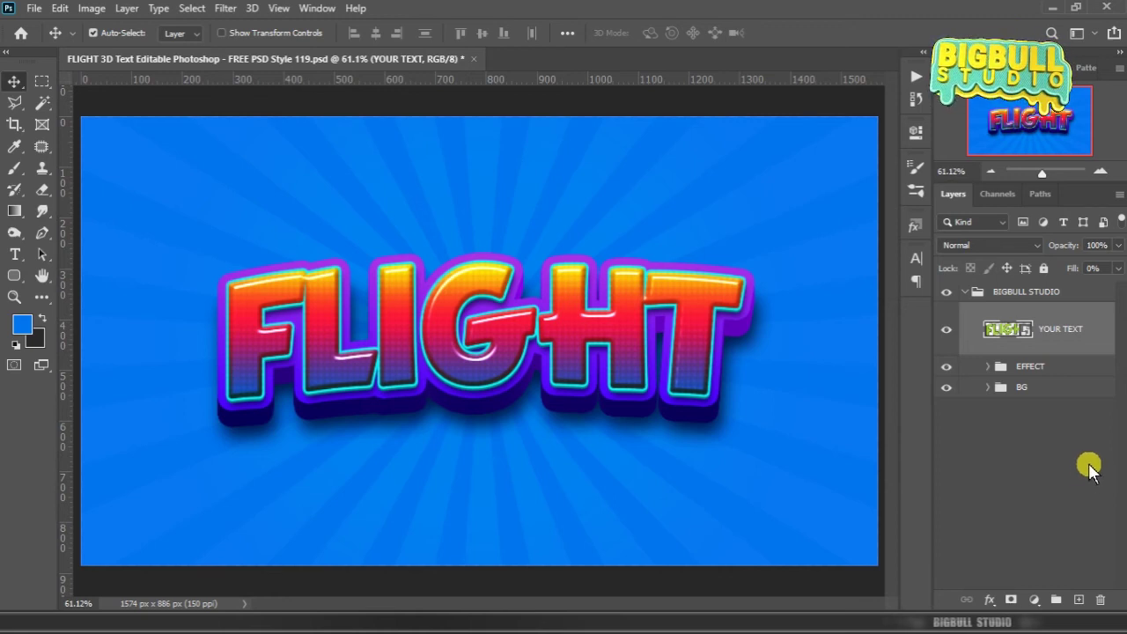
left_click(1086, 475)
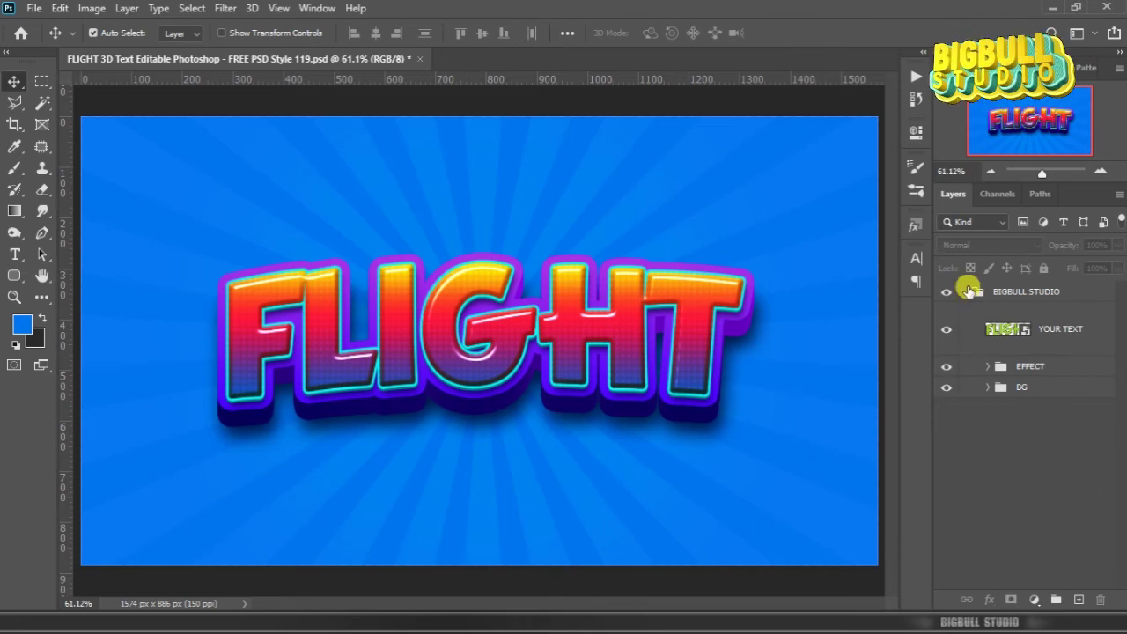
left_click(965, 292)
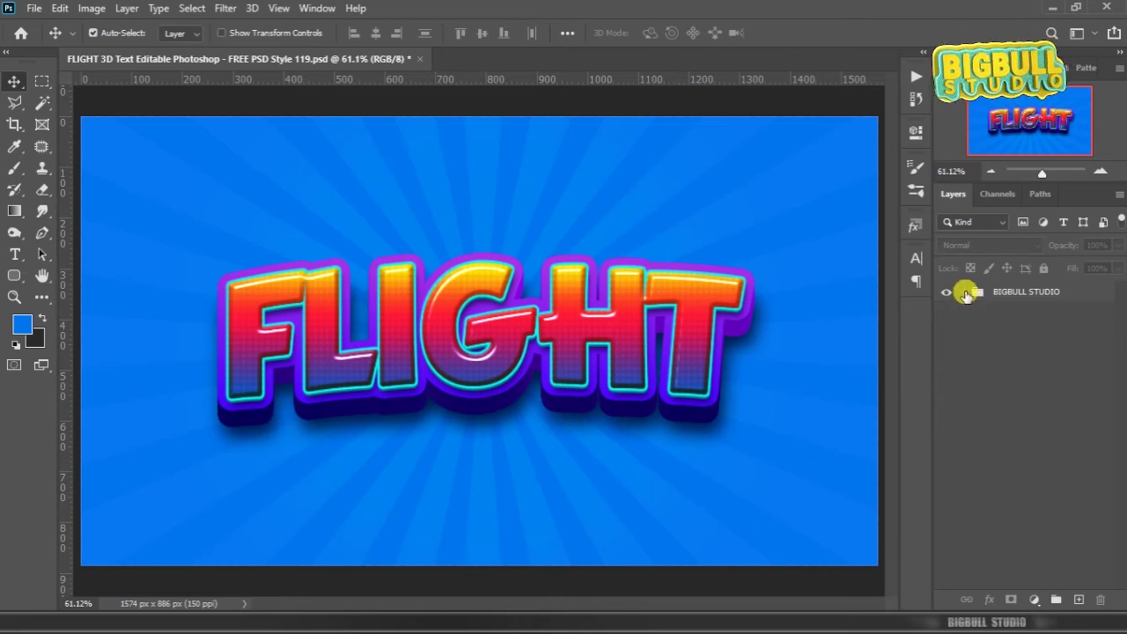